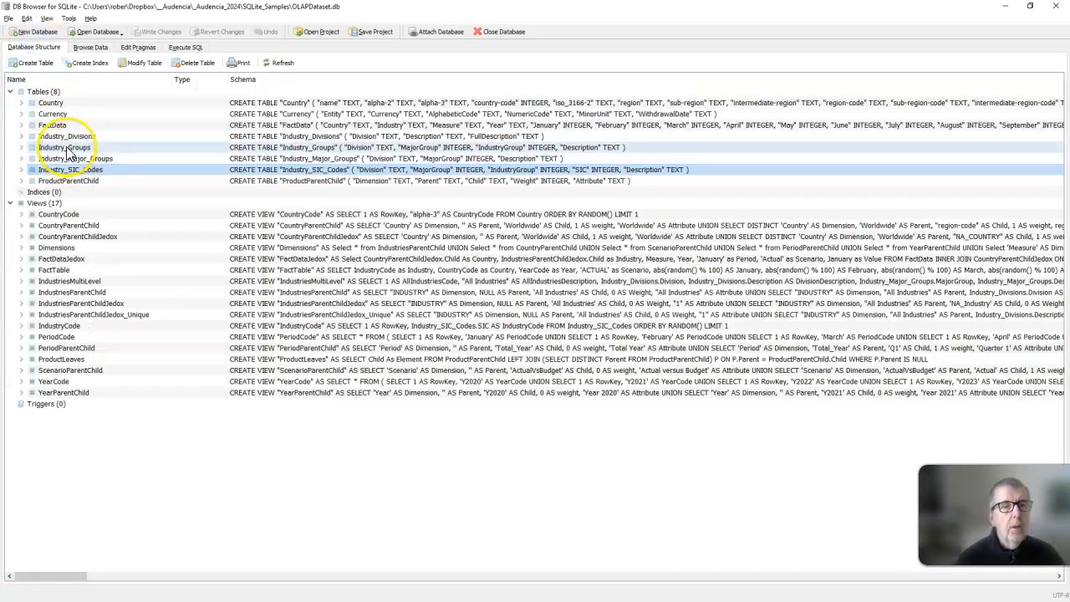
Browse the records of the Industry_Groups, Industry_Major_Groups and Industry_Divisions tables.
{"action": "right_click", "coordinate": [66, 149]}
{"action": "left_click", "coordinate": [84, 143]}
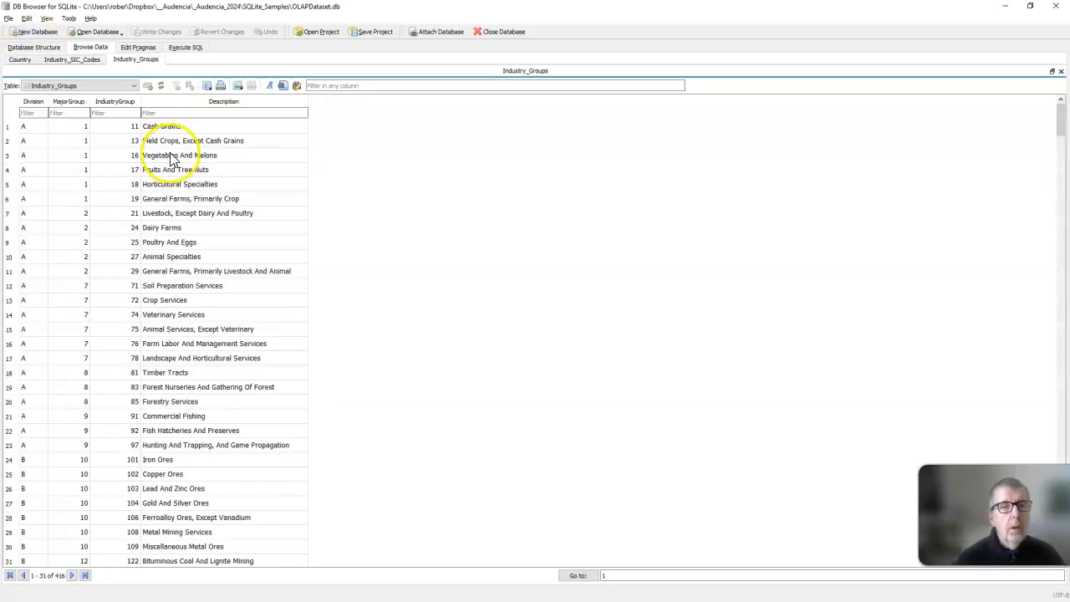
{"action": "left_click", "coordinate": [33, 48]}
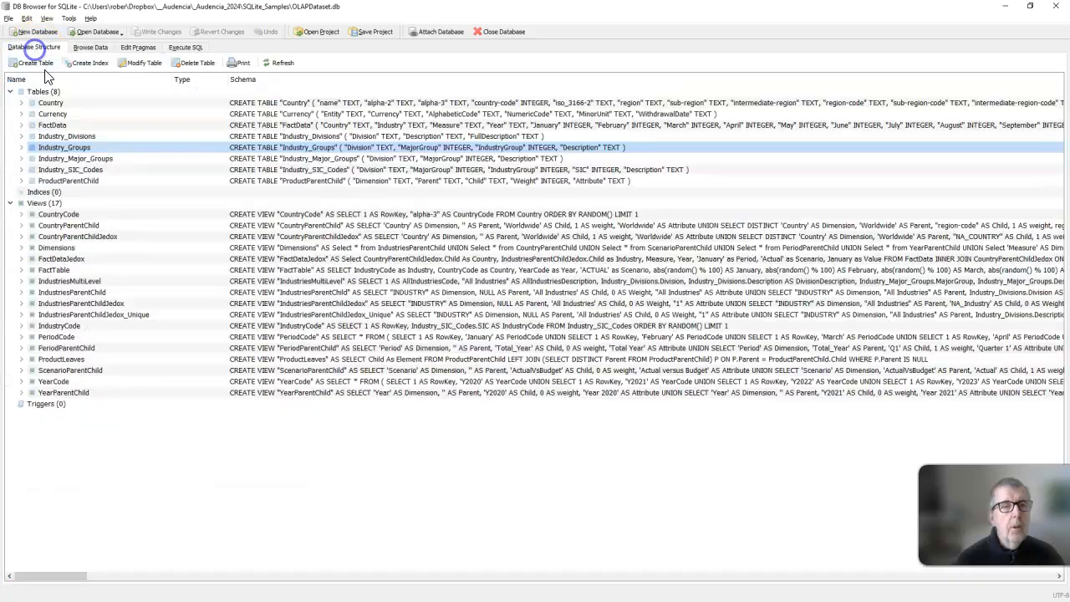
{"action": "right_click", "coordinate": [74, 159]}
{"action": "left_click", "coordinate": [85, 150]}
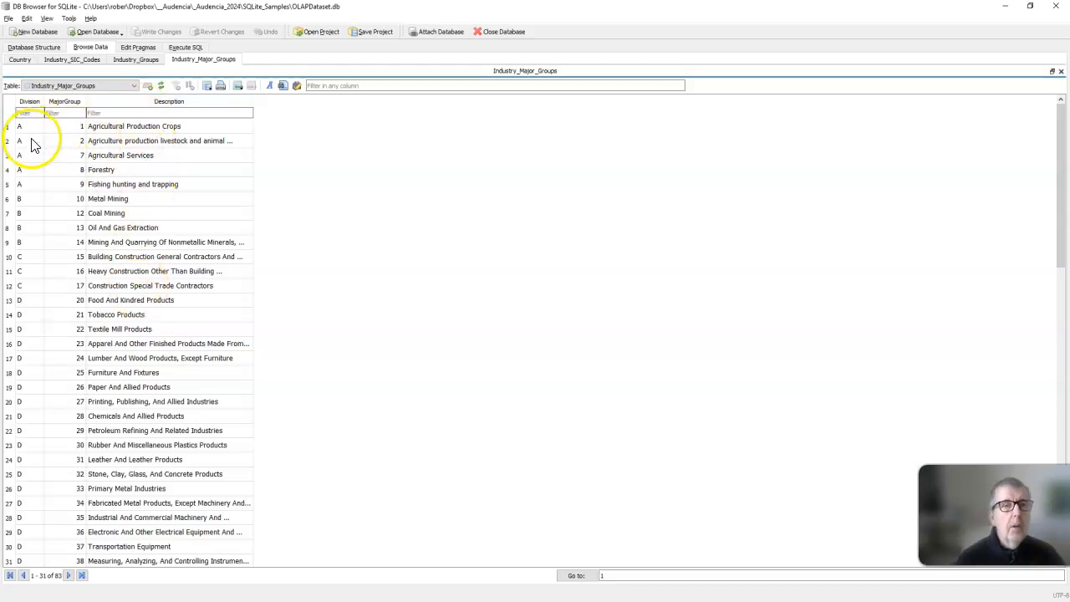
{"action": "left_click", "coordinate": [44, 49]}
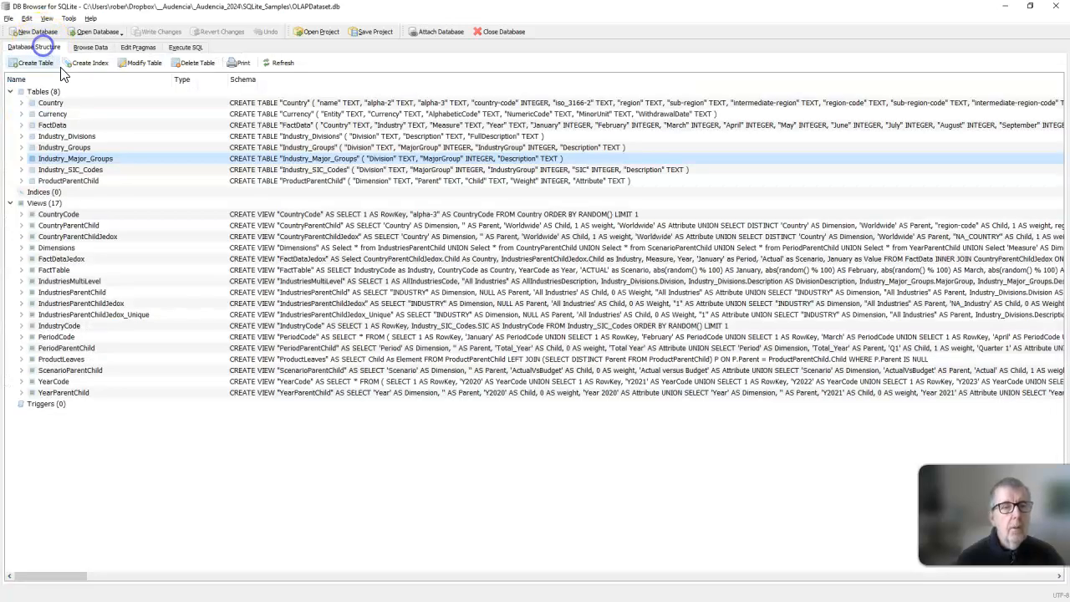
{"action": "right_click", "coordinate": [66, 137]}
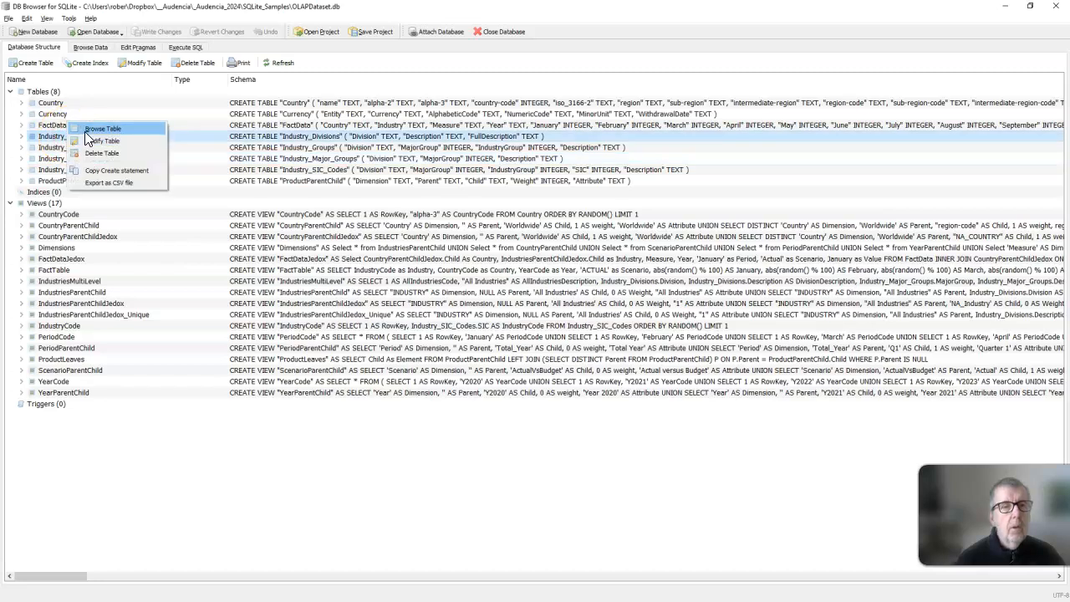
{"action": "left_click", "coordinate": [85, 131]}
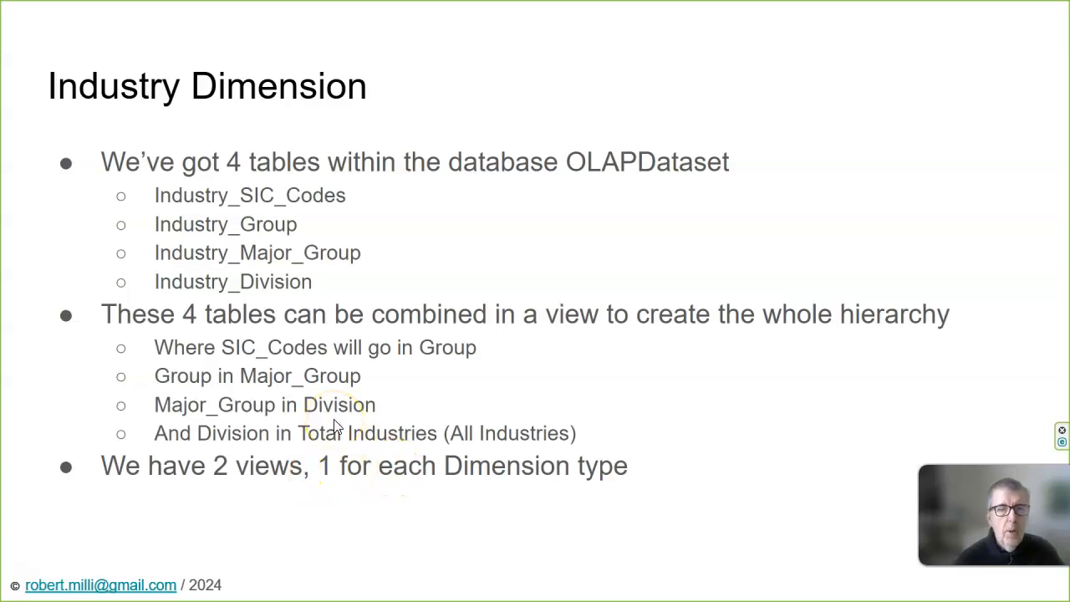
Return to DB Browser for SQLite and browse the rows of the IndustriesParentChild view.
{"action": "key", "text": "alt+Tab"}
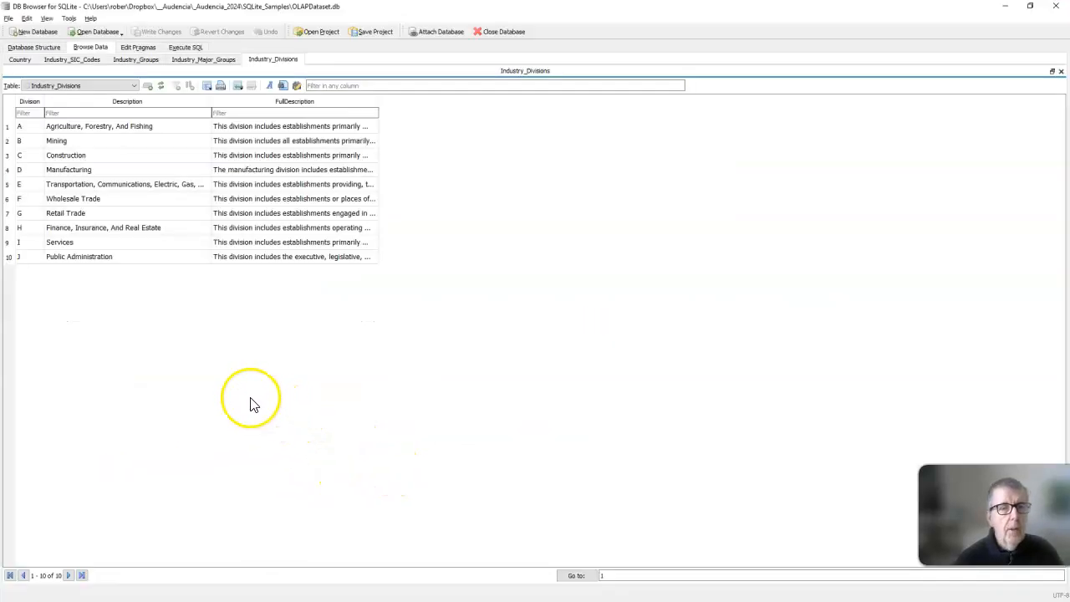
{"action": "left_click", "coordinate": [35, 48]}
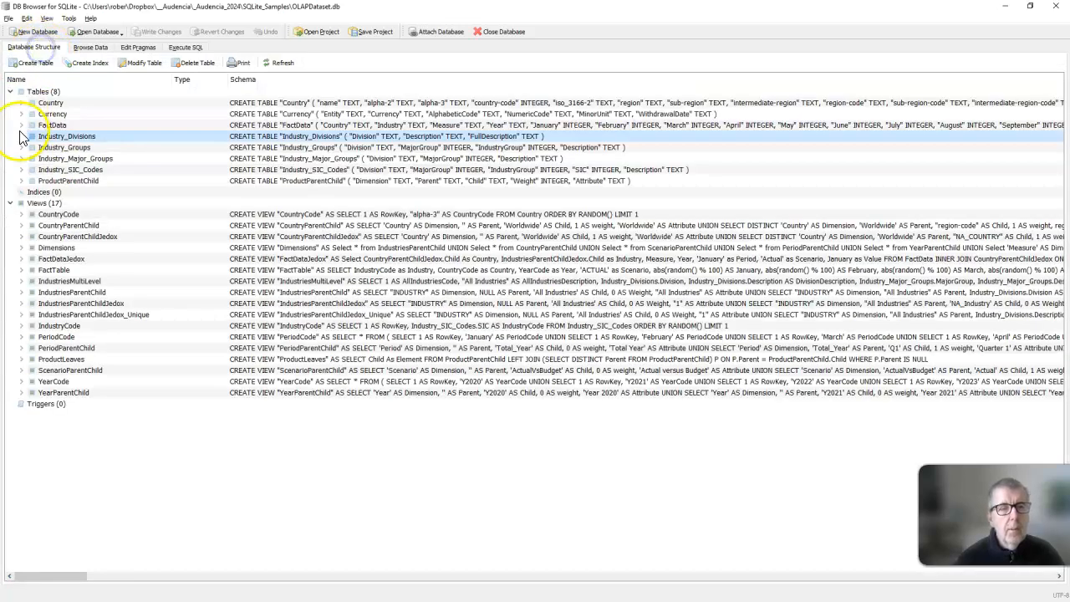
{"action": "left_click", "coordinate": [74, 294]}
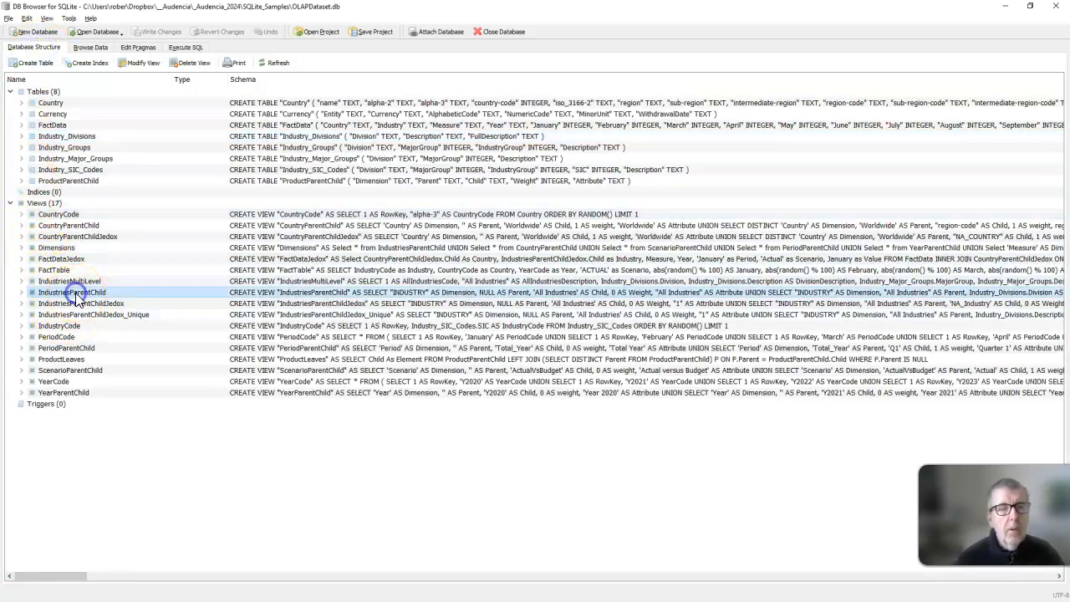
{"action": "right_click", "coordinate": [75, 293]}
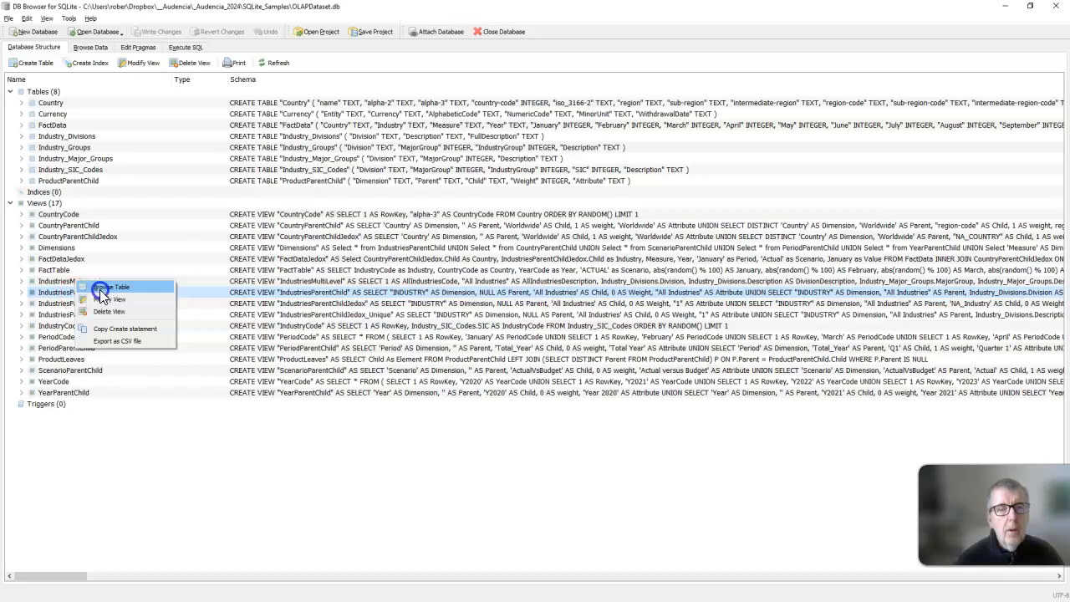
{"action": "left_click", "coordinate": [100, 289]}
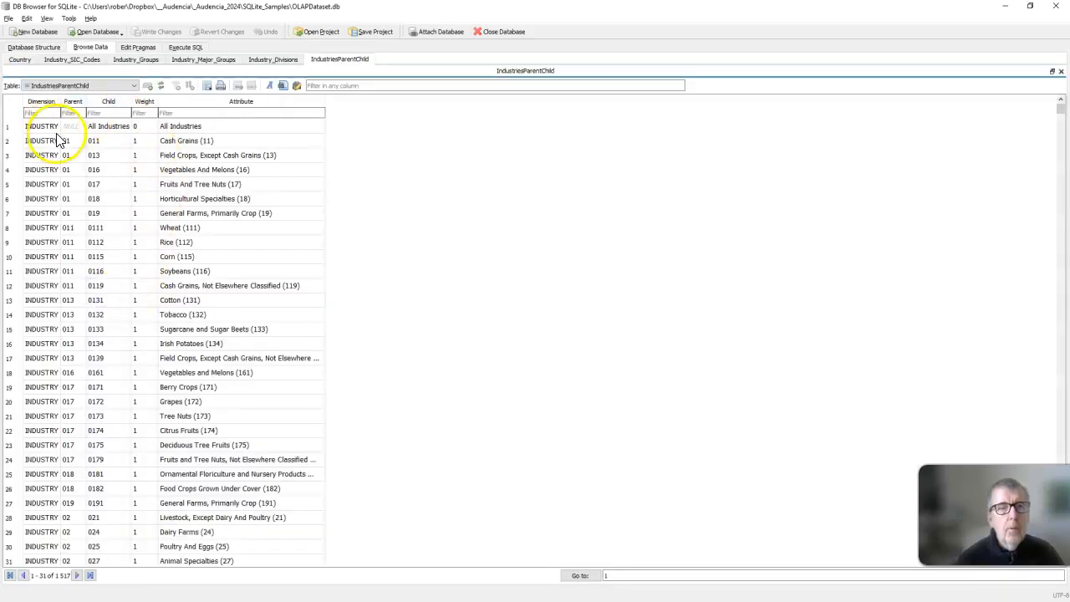
Browse the IndustriesMultiLevel view's rows and examine its hierarchy columns, and switch back to the IndustriesParentChild data.
{"action": "left_click", "coordinate": [35, 47]}
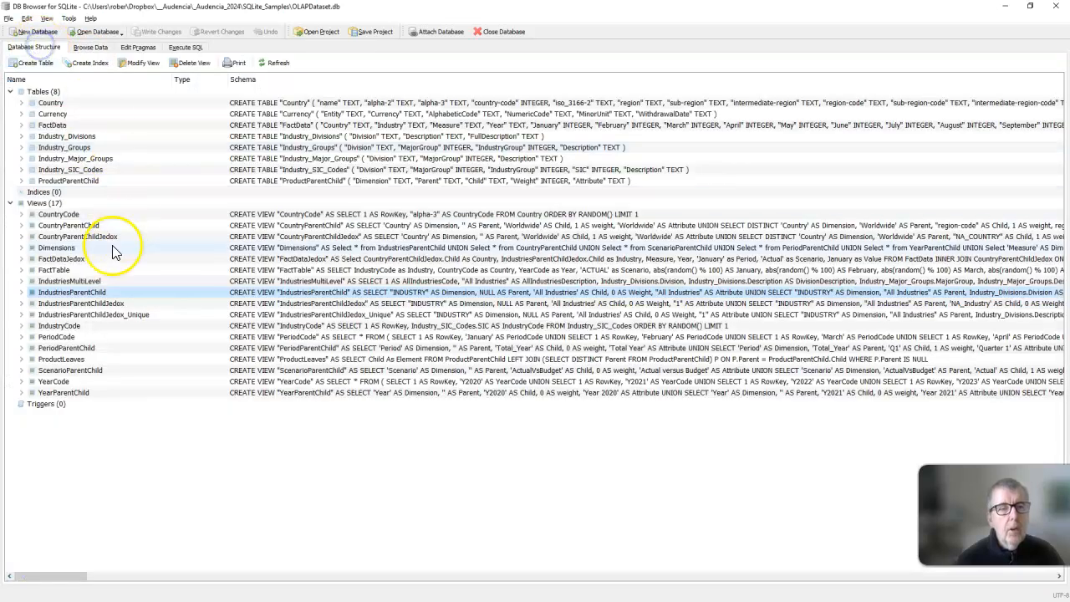
{"action": "right_click", "coordinate": [88, 282]}
{"action": "left_click", "coordinate": [114, 274]}
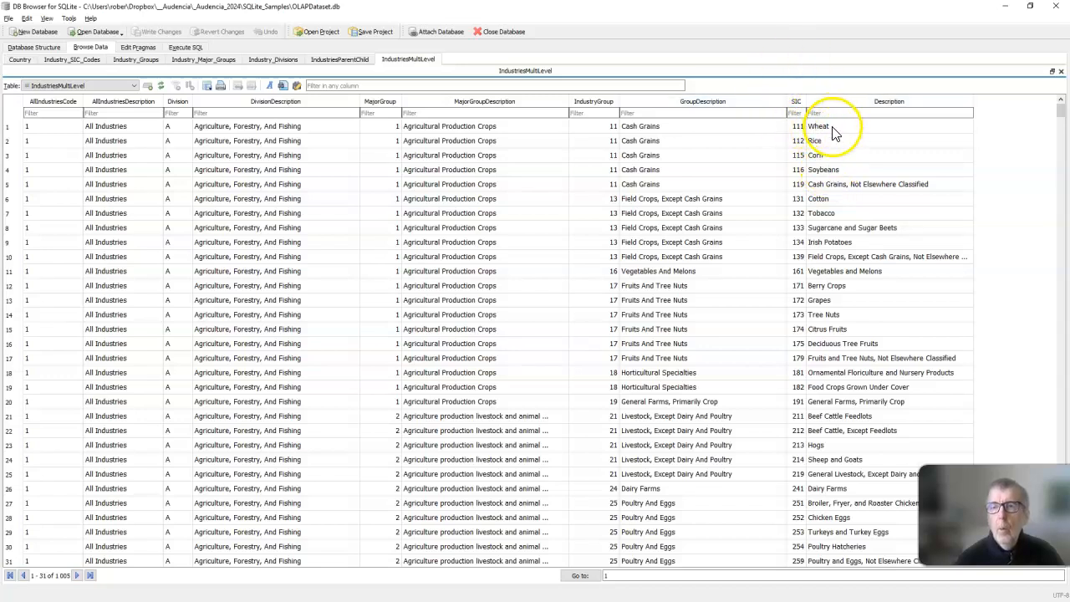
{"action": "left_click", "coordinate": [662, 134]}
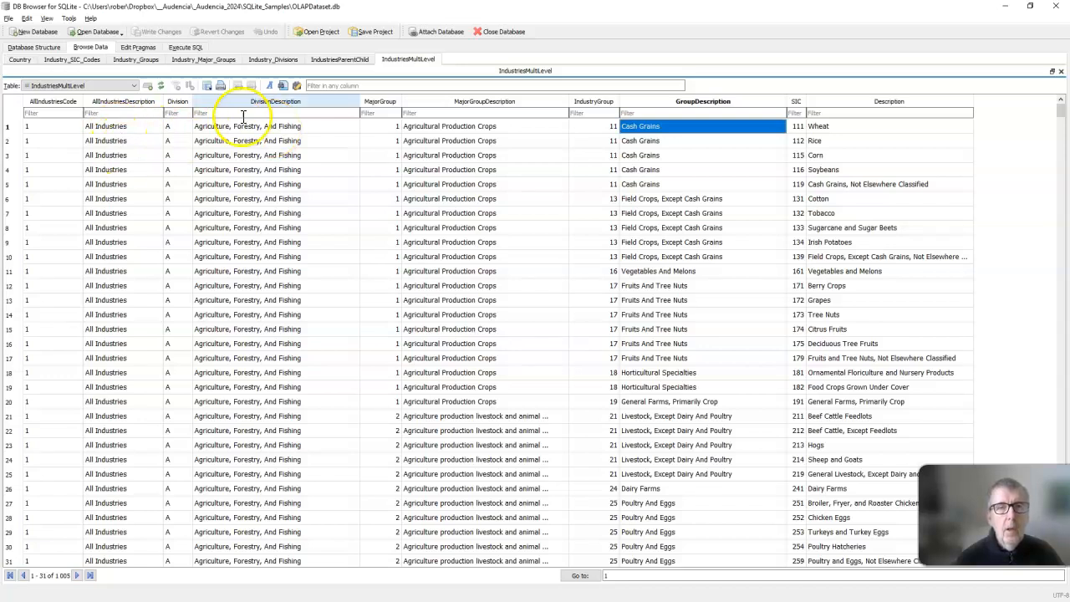
{"action": "left_click", "coordinate": [327, 62]}
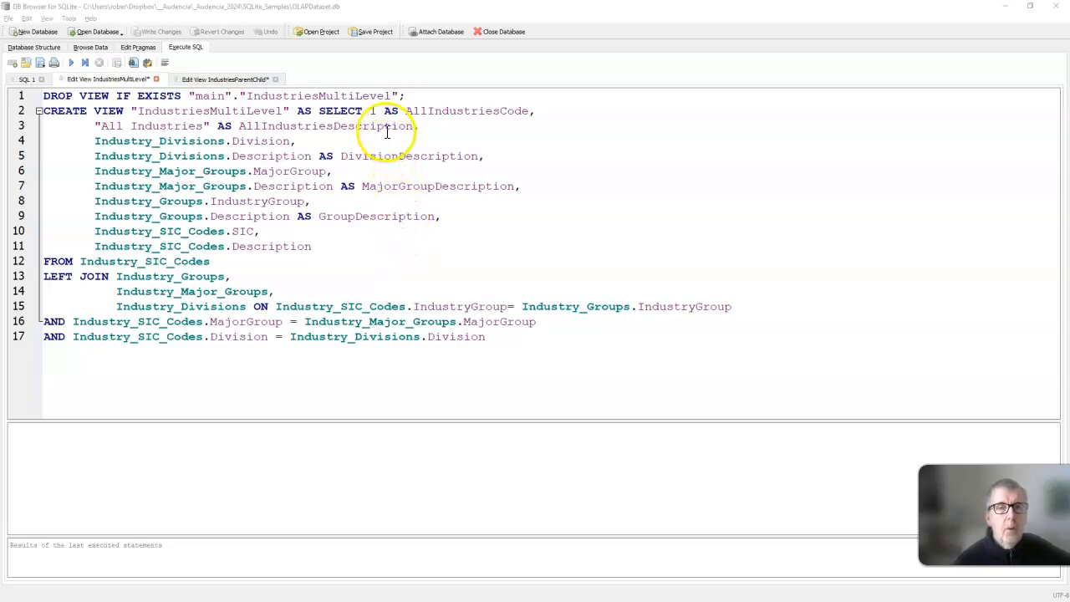
Review the SELECT statement defining the IndustriesMultiLevel view and skim the SQL of the IndustriesParentChild view.
{"action": "left_click_drag", "start_coordinate": [319, 111], "coordinate": [479, 341]}
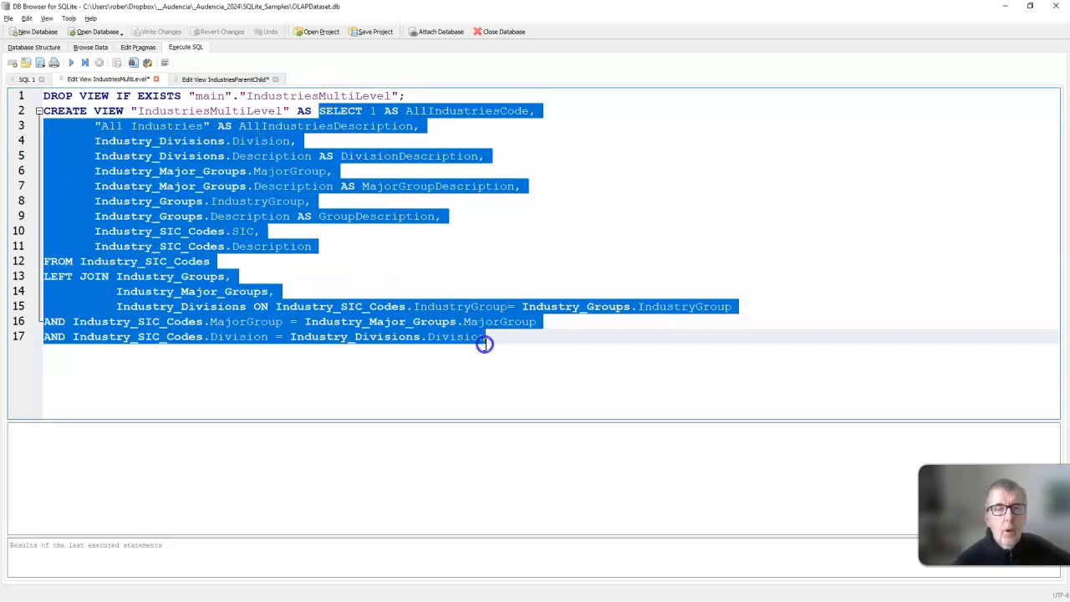
{"action": "left_click", "coordinate": [418, 264]}
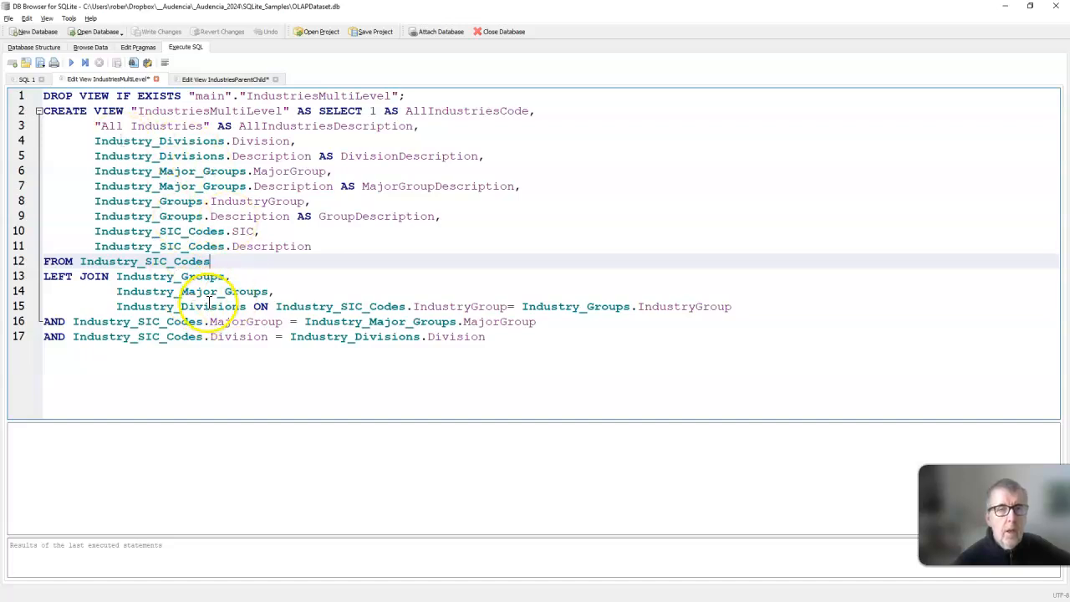
{"action": "left_click", "coordinate": [223, 79]}
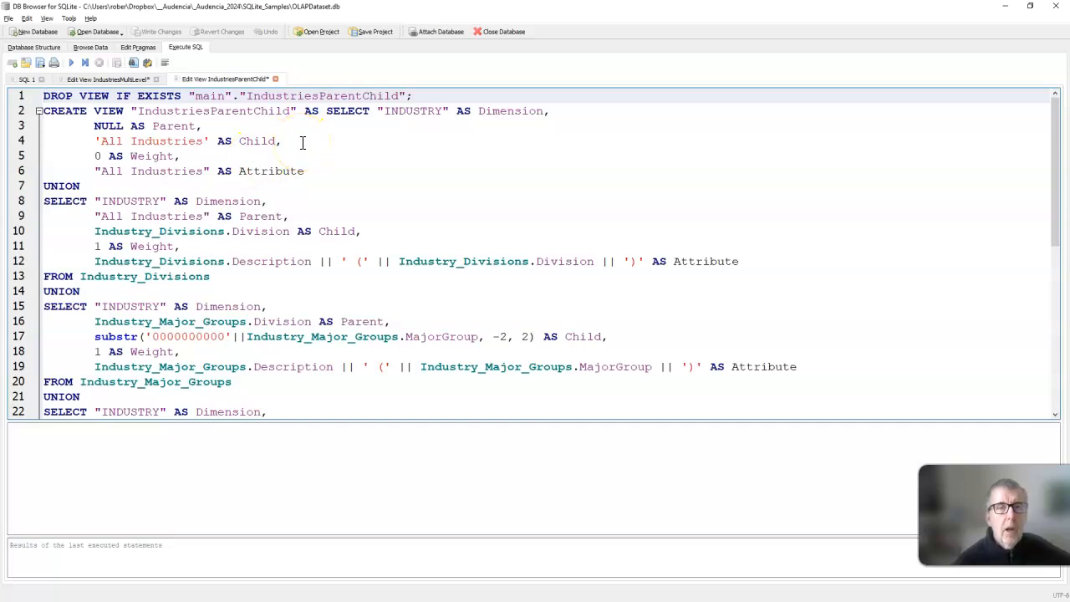
{"action": "scroll", "coordinate": [302, 142], "scroll_direction": "down", "scroll_amount": 8}
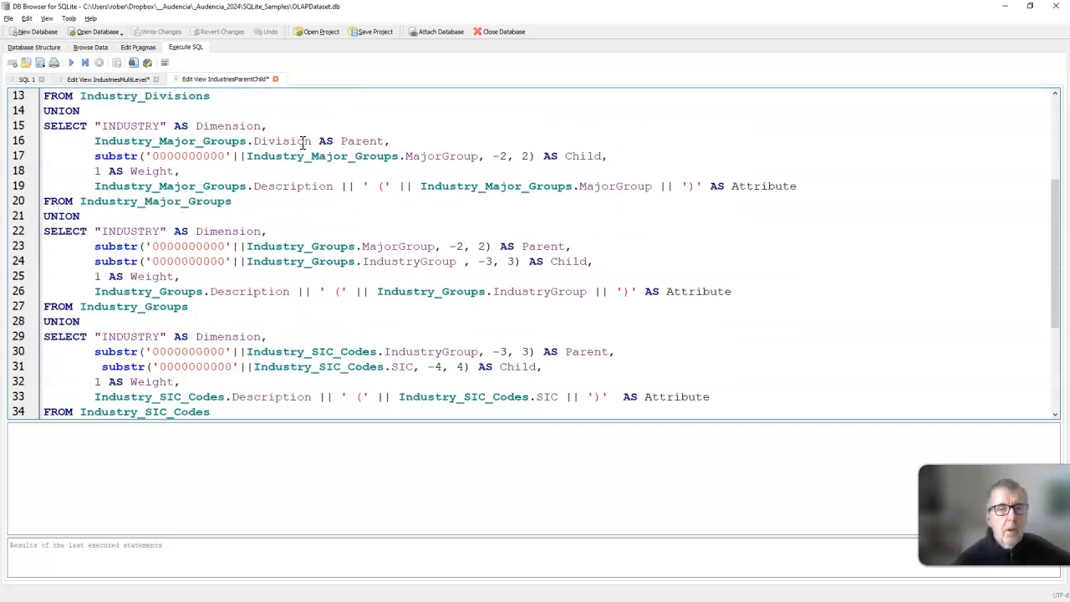
{"action": "scroll", "coordinate": [220, 351], "scroll_direction": "up", "scroll_amount": 3}
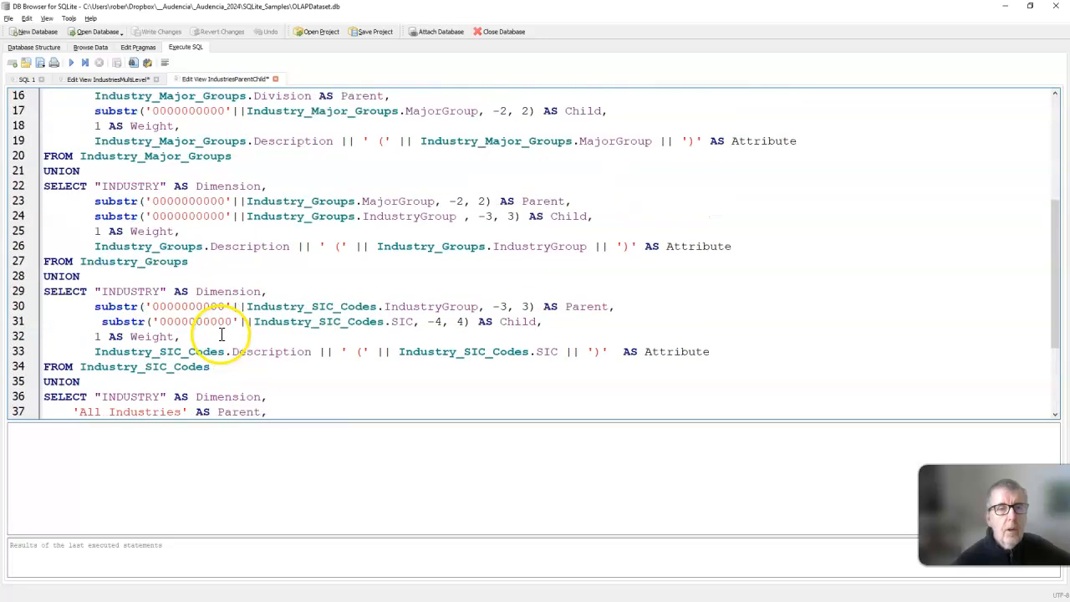
Examine how the IndustriesParentChild SQL links SIC codes to their IndustryGroup parent and reuses IndustryGroup as a child.
{"action": "double_click", "coordinate": [198, 351]}
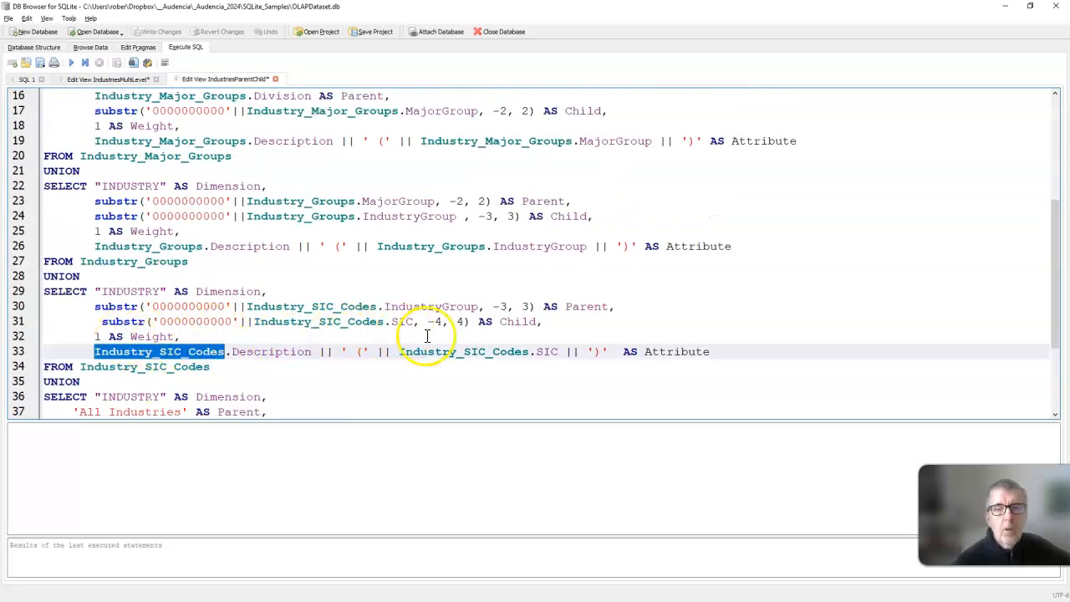
{"action": "scroll", "coordinate": [315, 306], "scroll_direction": "up", "scroll_amount": 1}
{"action": "scroll", "coordinate": [315, 306], "scroll_direction": "down", "scroll_amount": 1}
{"action": "double_click", "coordinate": [411, 306]}
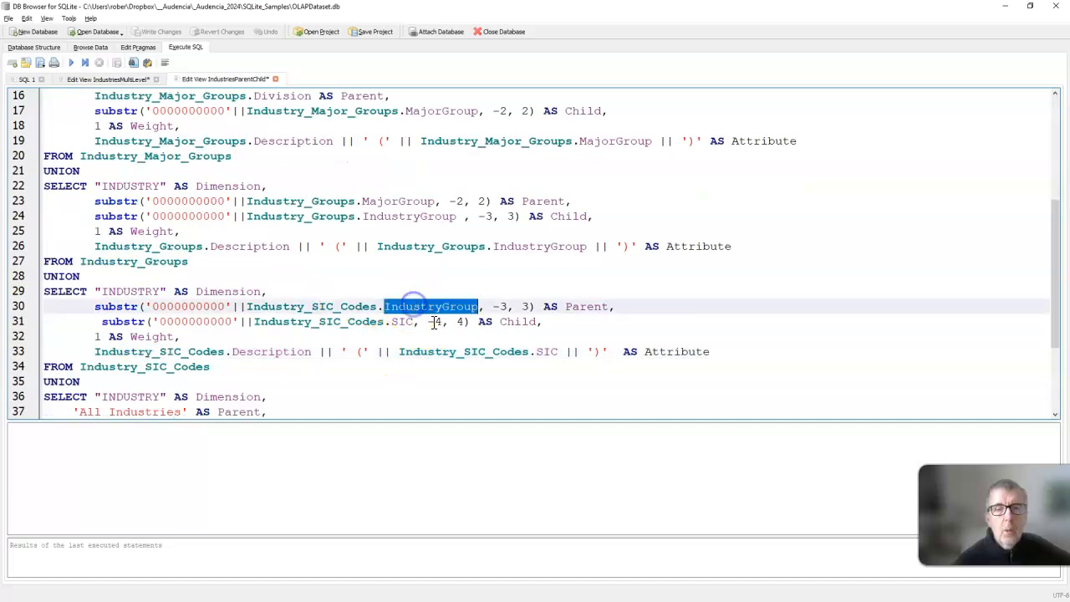
{"action": "scroll", "coordinate": [451, 291], "scroll_direction": "up", "scroll_amount": 1}
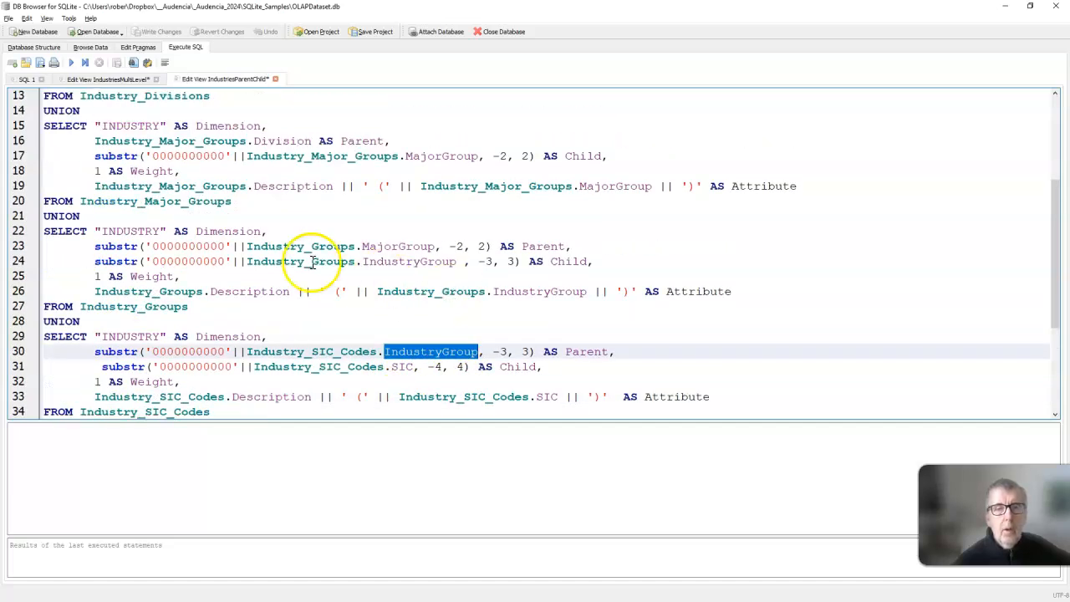
{"action": "double_click", "coordinate": [394, 261]}
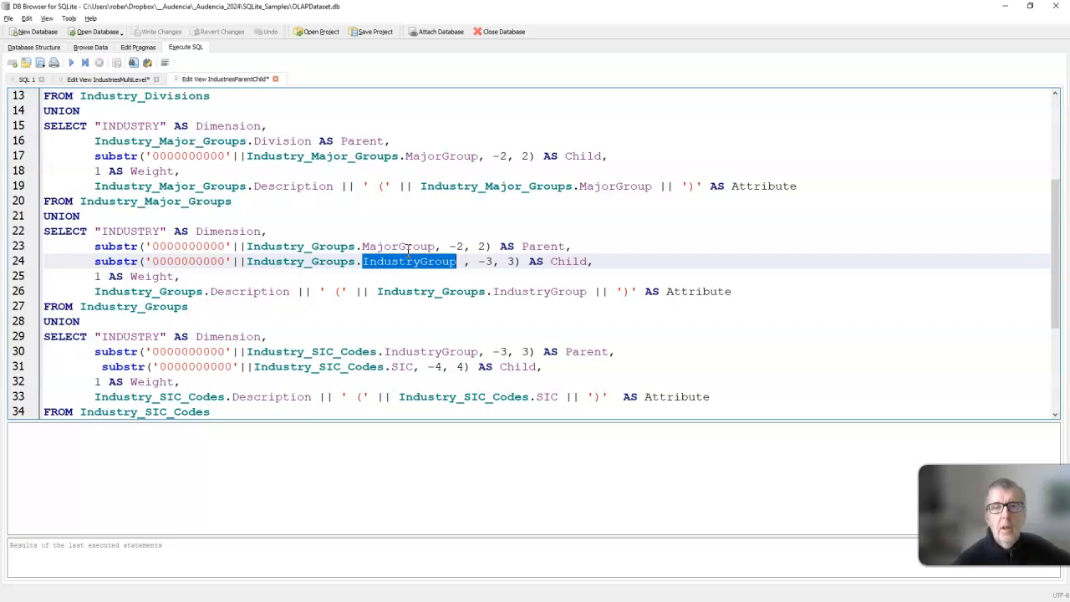
Trace the MajorGroup and Division parent-child links in the IndustriesParentChild SQL up to the "All Industries" parent.
{"action": "double_click", "coordinate": [407, 246]}
{"action": "scroll", "coordinate": [407, 244], "scroll_direction": "up", "scroll_amount": 1}
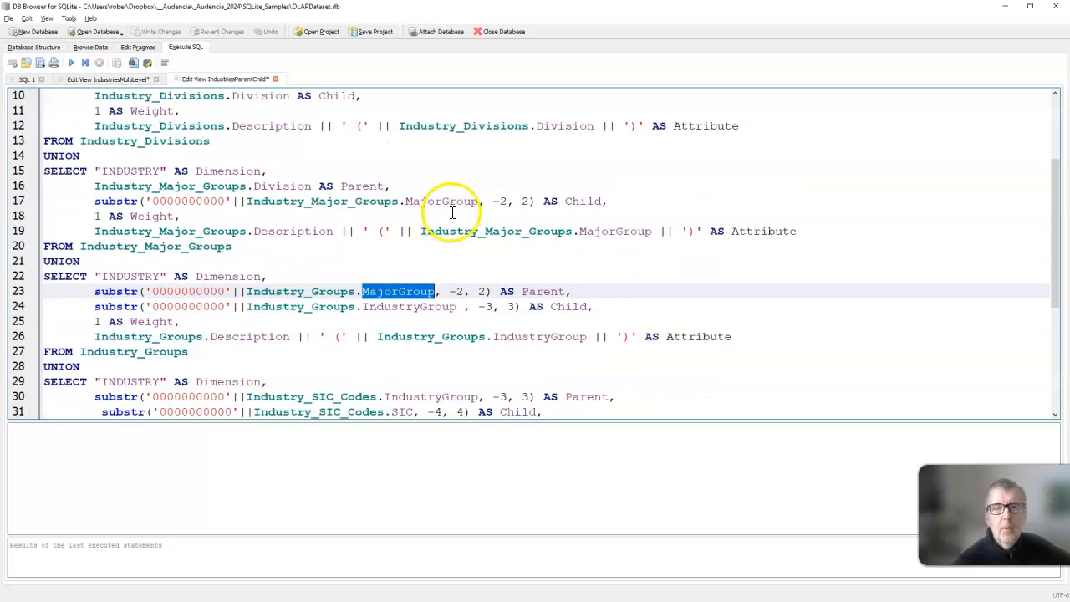
{"action": "double_click", "coordinate": [450, 201]}
{"action": "scroll", "coordinate": [260, 242], "scroll_direction": "up", "scroll_amount": 2}
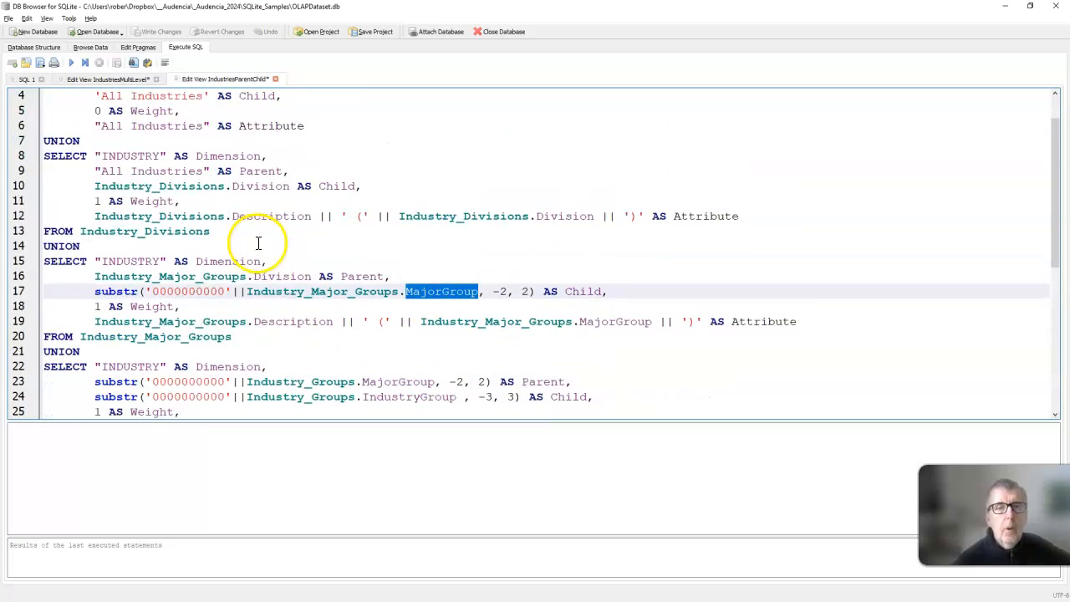
{"action": "double_click", "coordinate": [286, 276]}
{"action": "scroll", "coordinate": [262, 232], "scroll_direction": "up", "scroll_amount": 1}
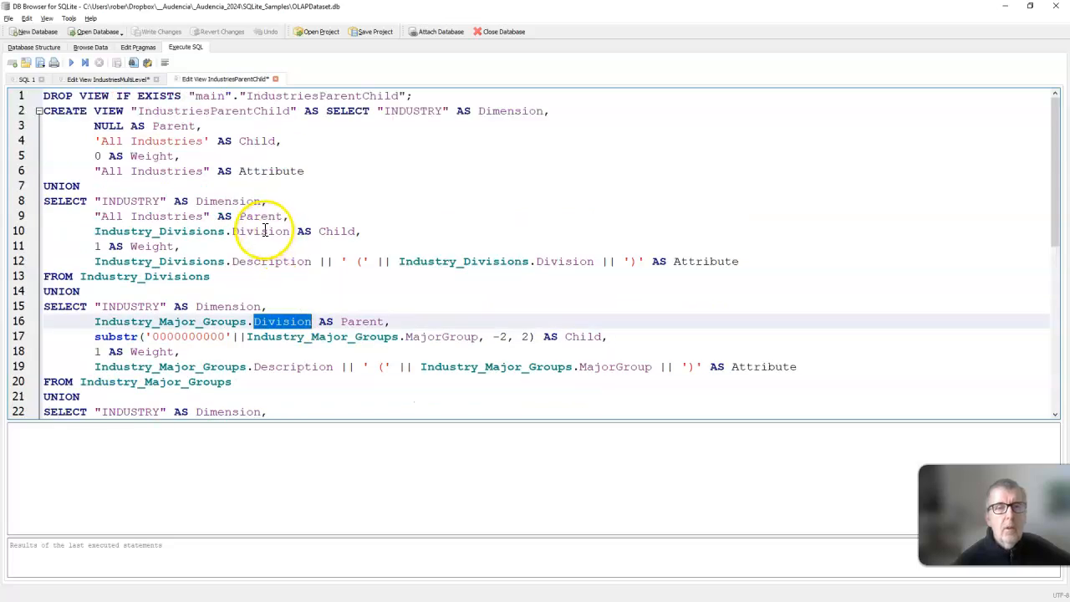
{"action": "double_click", "coordinate": [261, 231]}
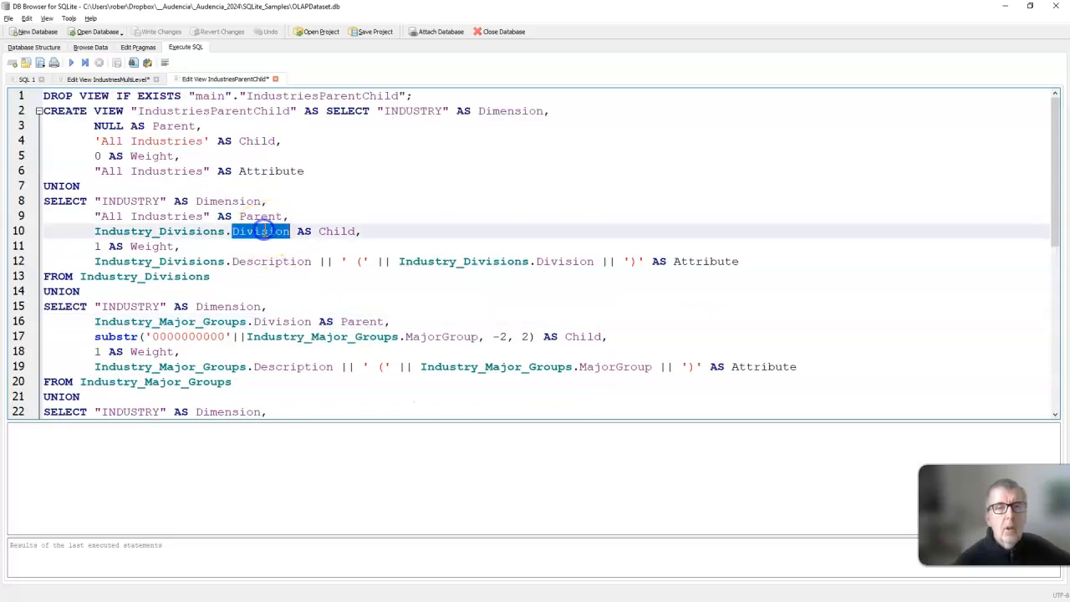
{"action": "double_click", "coordinate": [156, 216]}
{"action": "left_click", "coordinate": [130, 219]}
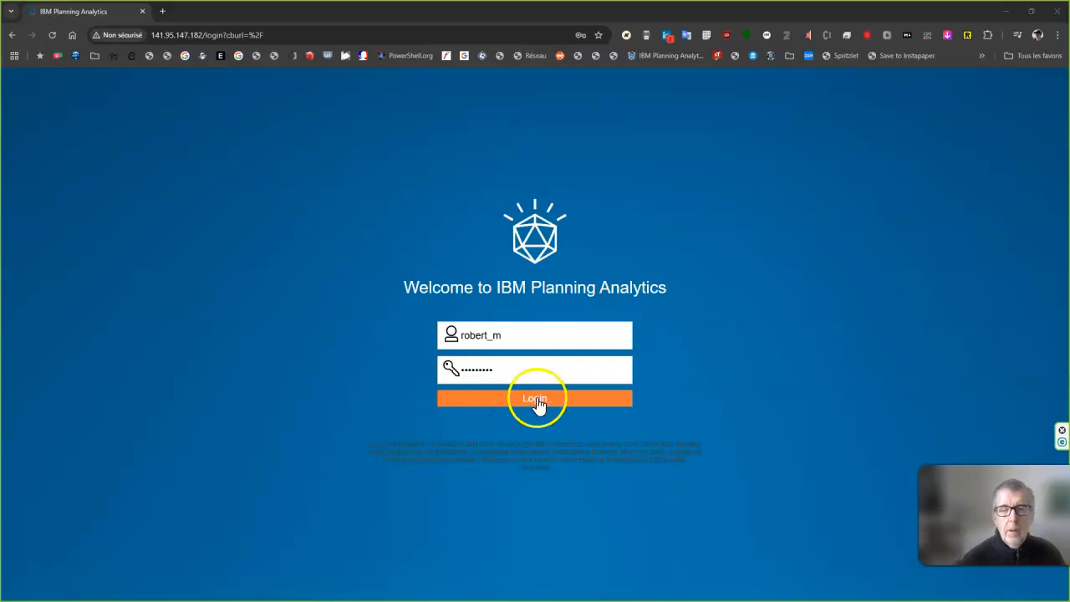
Switch to IBM Planning Analytics in the browser and open the Data and Models area.
{"action": "left_click", "coordinate": [537, 400]}
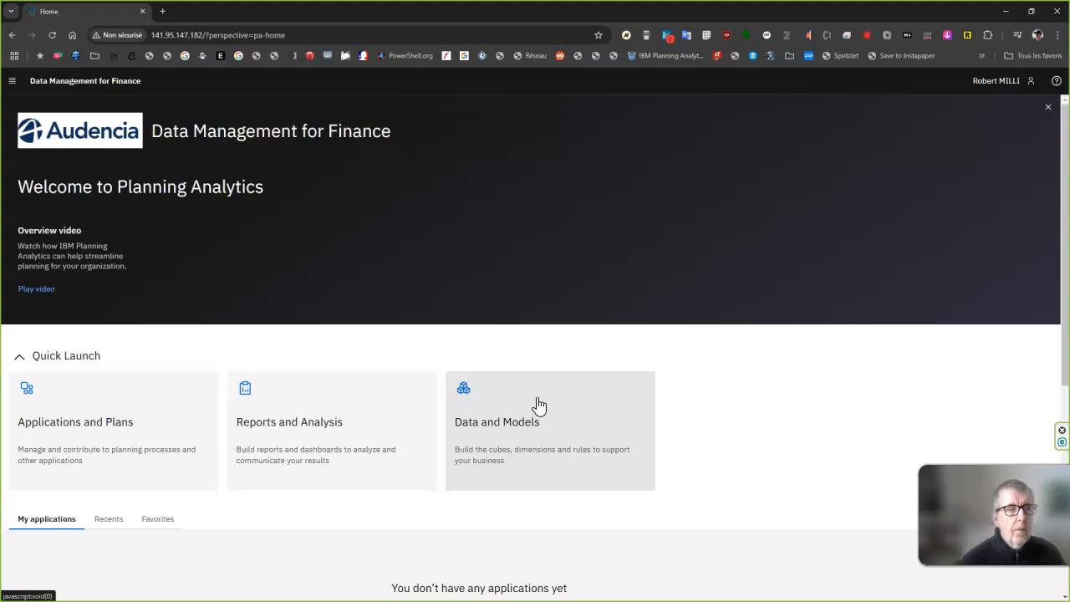
{"action": "key", "text": "alt+Tab"}
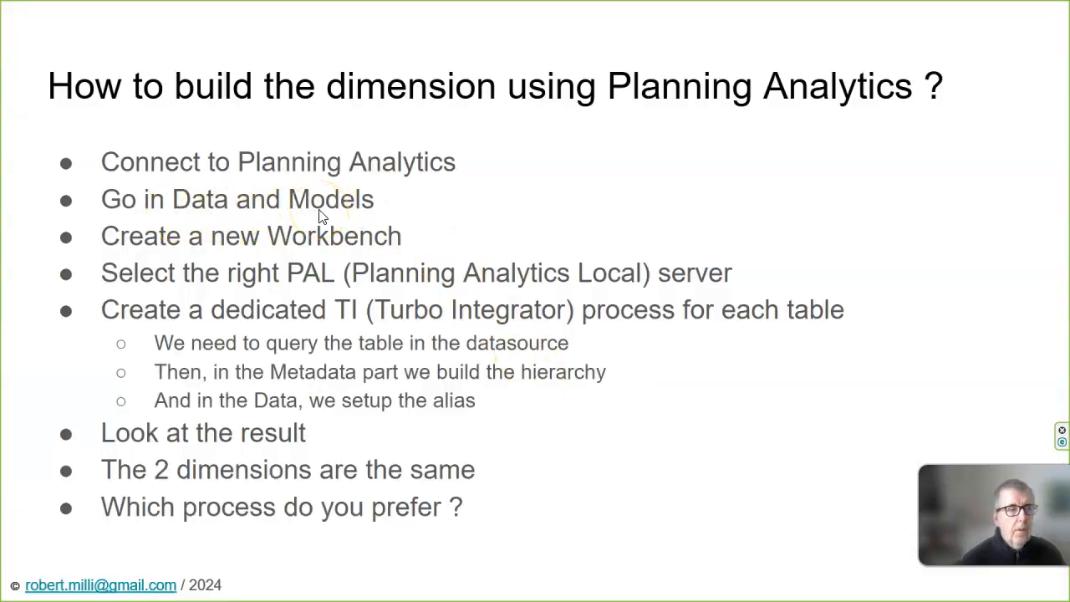
{"action": "key", "text": "alt+Tab"}
{"action": "left_click", "coordinate": [537, 418]}
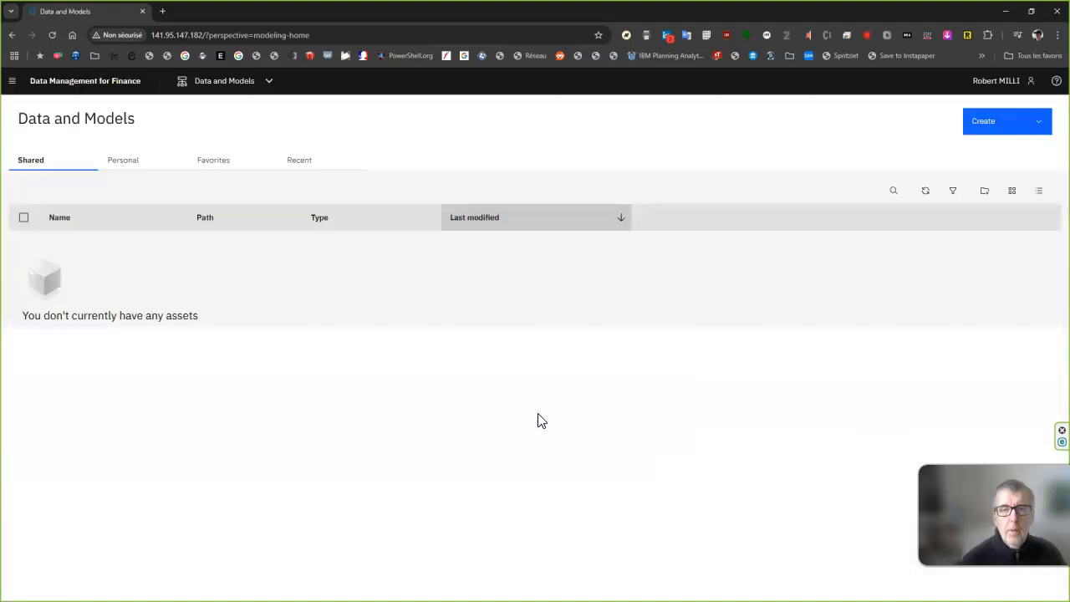
Create a new workbench from the Data and Models area of Planning Analytics.
{"action": "key", "text": "alt+Tab"}
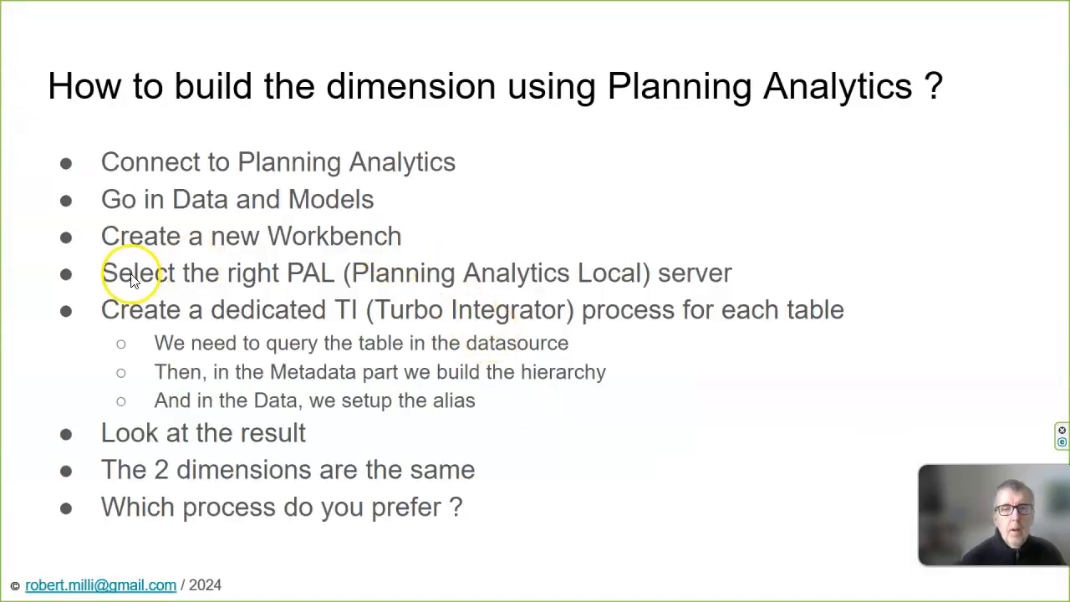
{"action": "key", "text": "alt+Tab"}
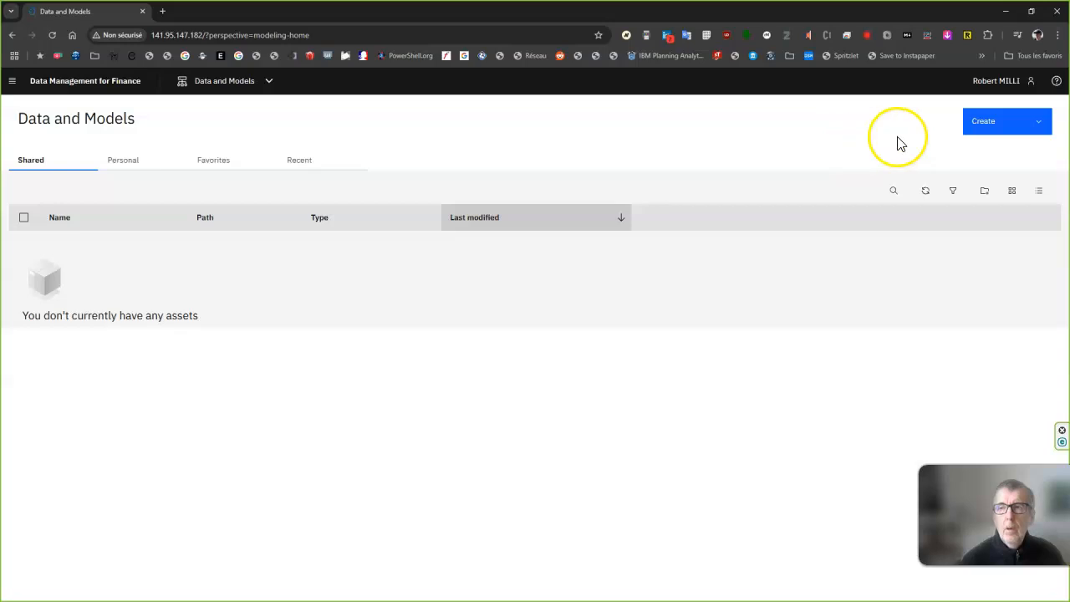
{"action": "left_click", "coordinate": [1016, 129]}
{"action": "left_click", "coordinate": [1014, 146]}
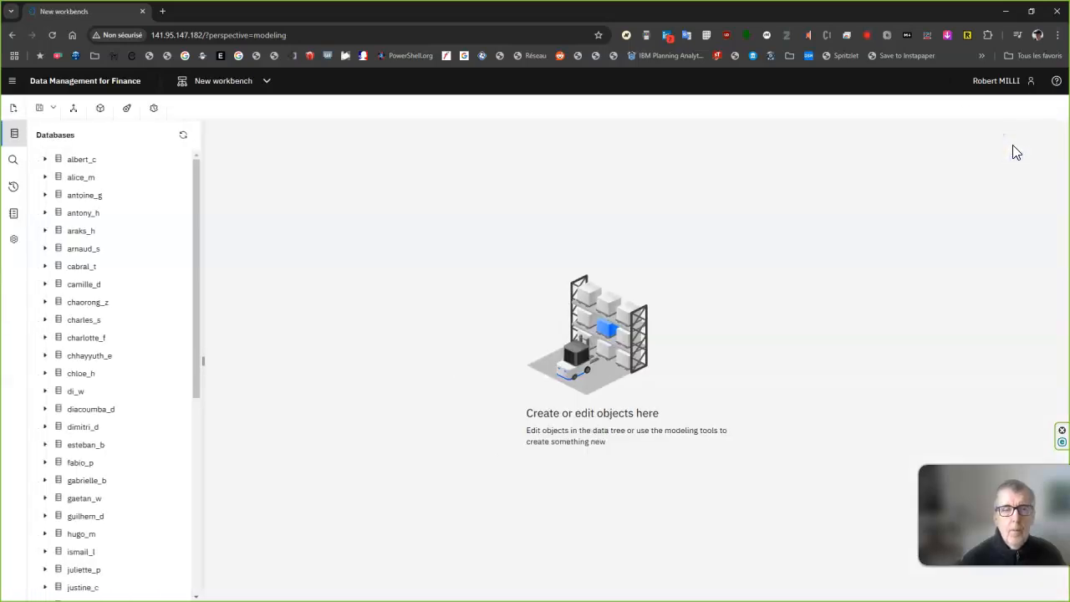
Expand the signed-in user's own database in the workbench's Databases tree to show its object folders.
{"action": "key", "text": "alt+Tab"}
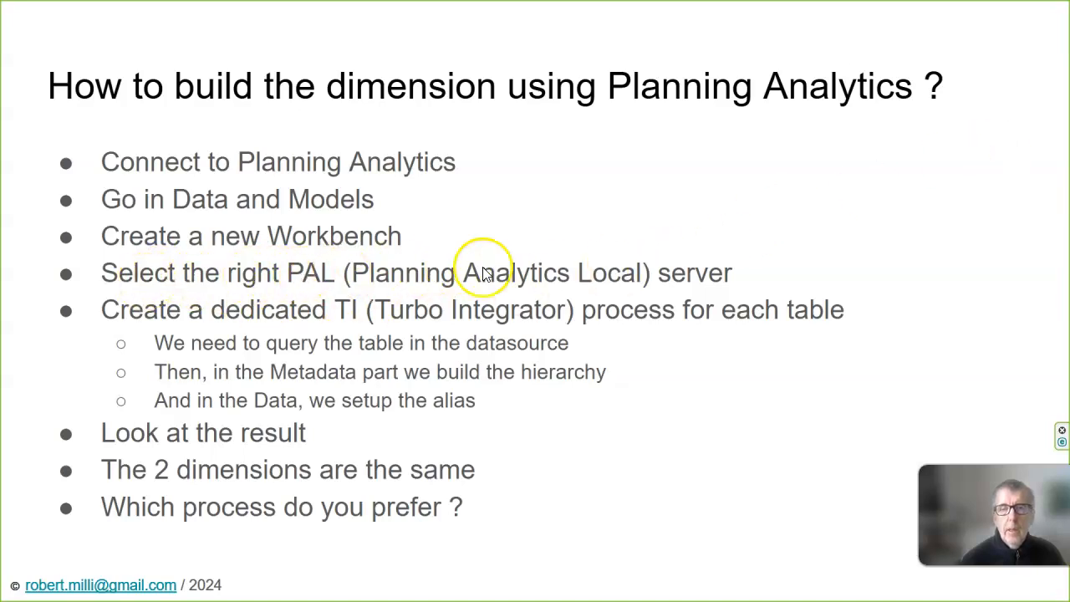
{"action": "key", "text": "alt+Tab"}
{"action": "scroll", "coordinate": [92, 268], "scroll_direction": "down", "scroll_amount": 5}
{"action": "scroll", "coordinate": [86, 266], "scroll_direction": "down", "scroll_amount": 3}
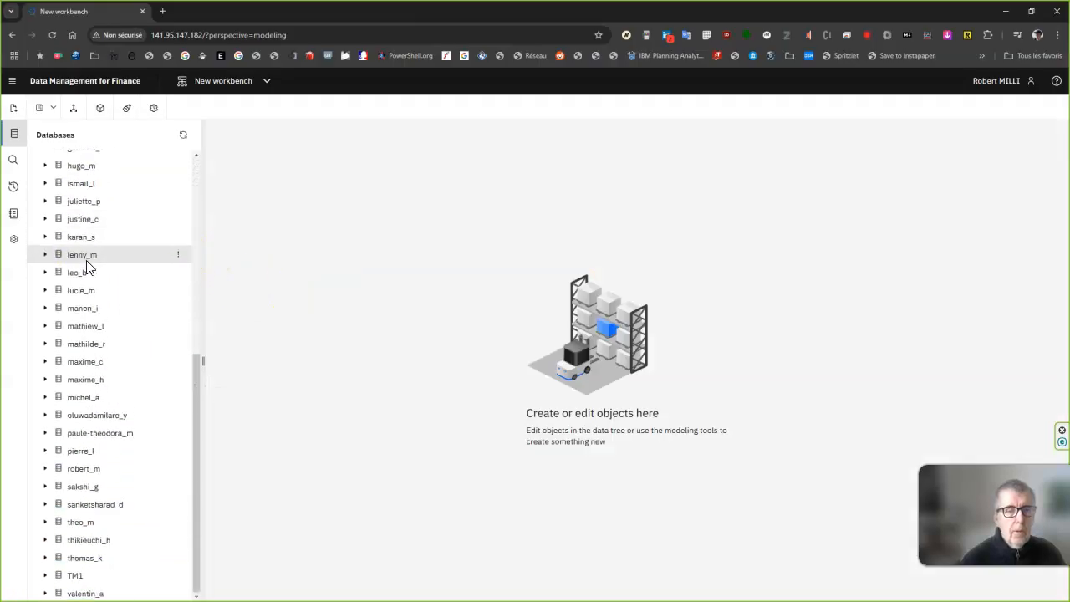
{"action": "left_click", "coordinate": [46, 469]}
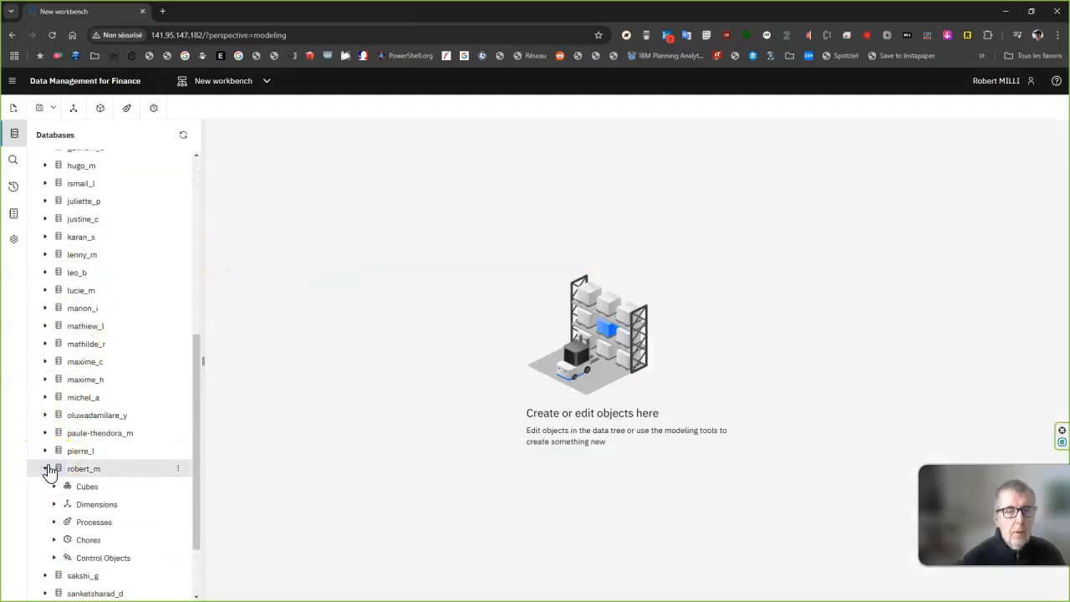
{"action": "scroll", "coordinate": [72, 423], "scroll_direction": "down", "scroll_amount": 3}
{"action": "key", "text": "alt+Tab"}
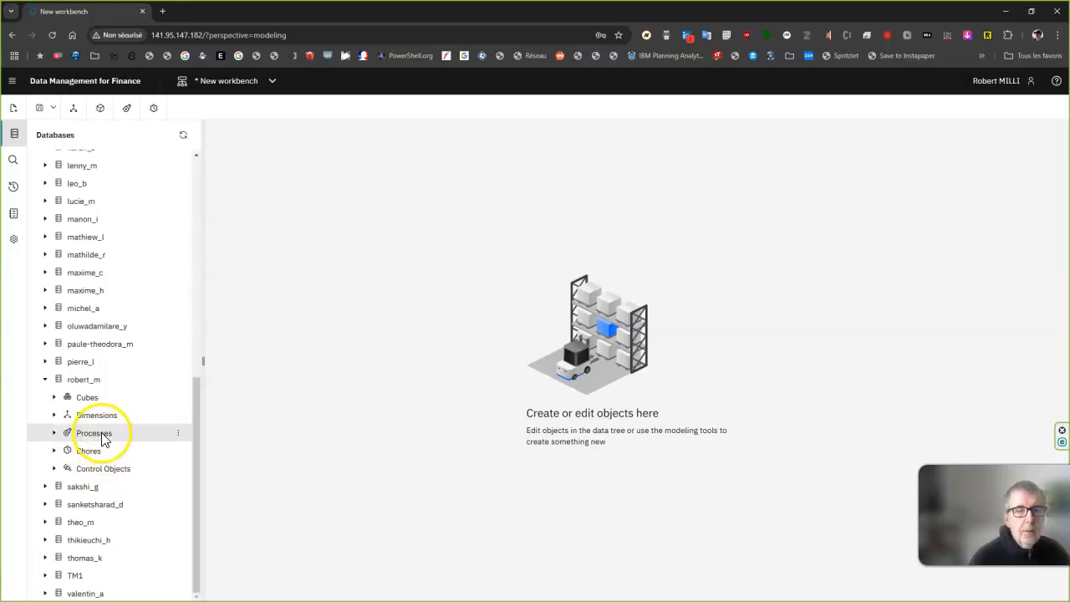
Create a process named IndustryMultiLevel in the signed-in user's own database.
{"action": "right_click", "coordinate": [103, 438]}
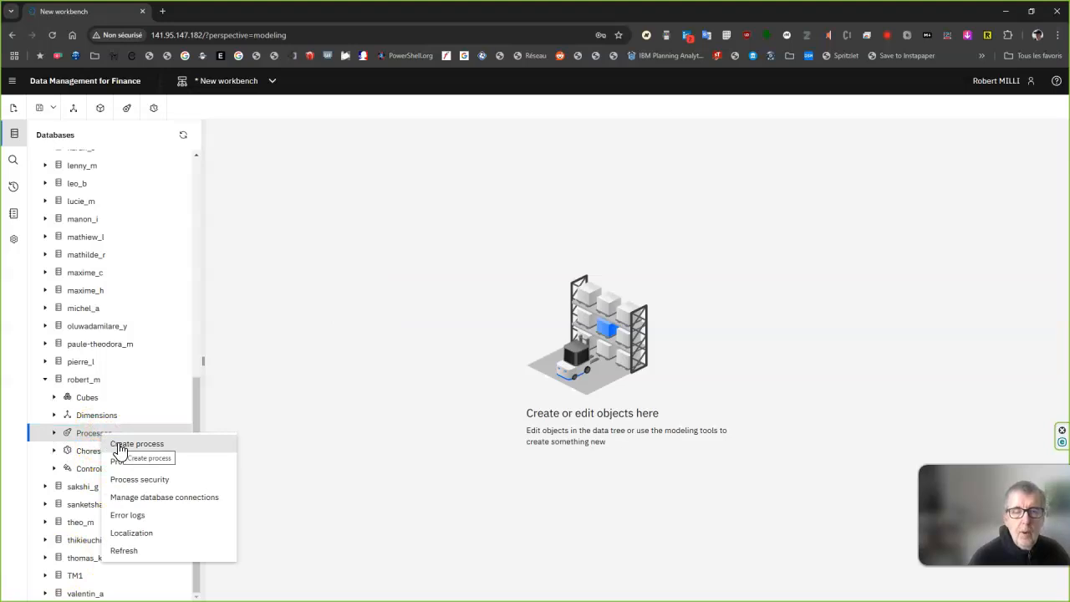
{"action": "left_click", "coordinate": [119, 446]}
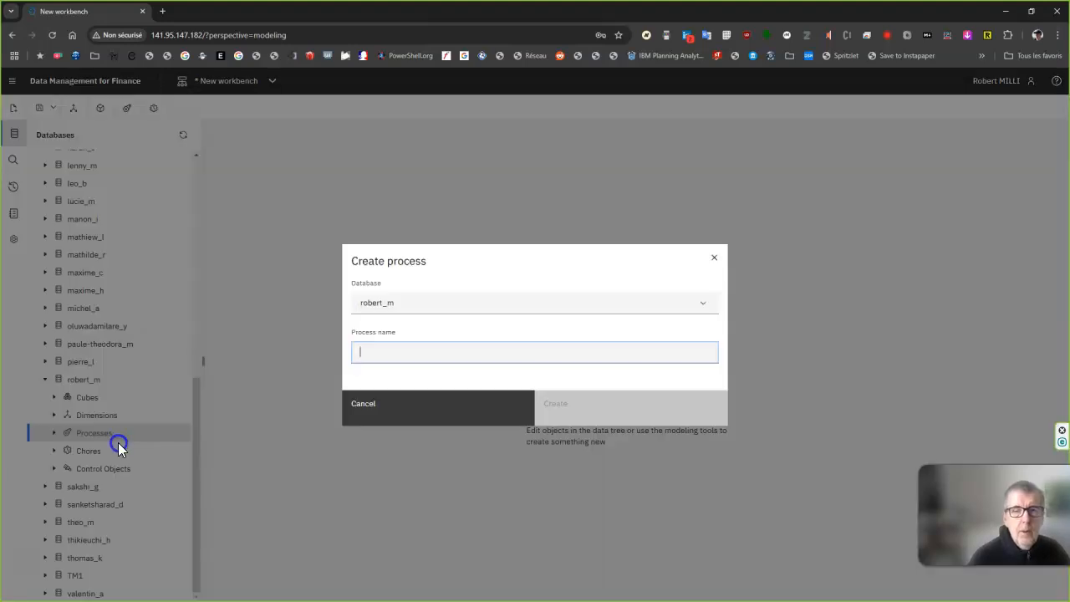
{"action": "type", "text": "IndustryMultiLev"}
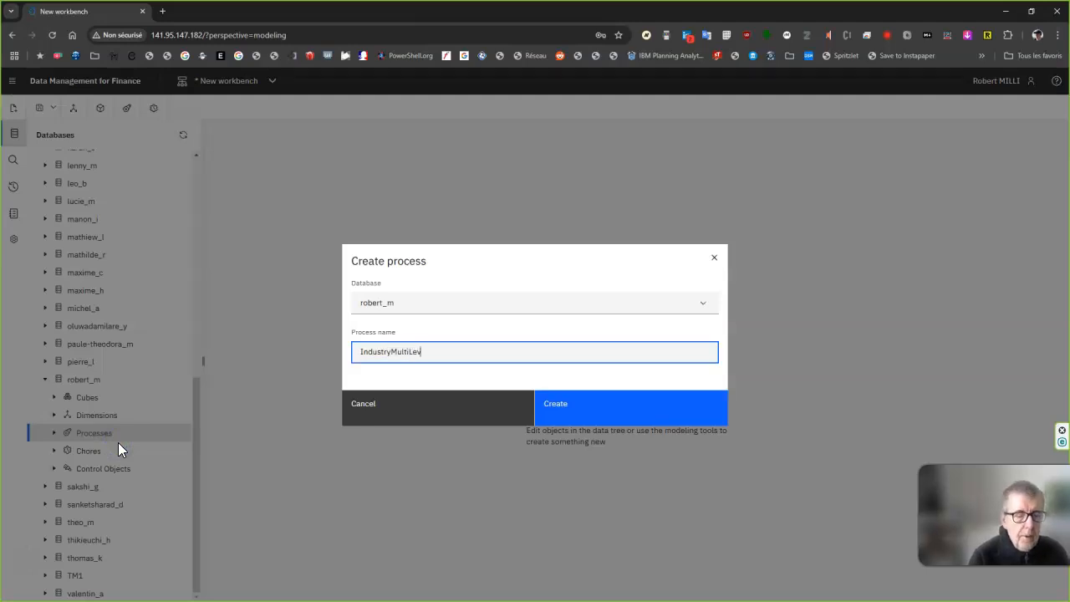
{"action": "left_click", "coordinate": [633, 410]}
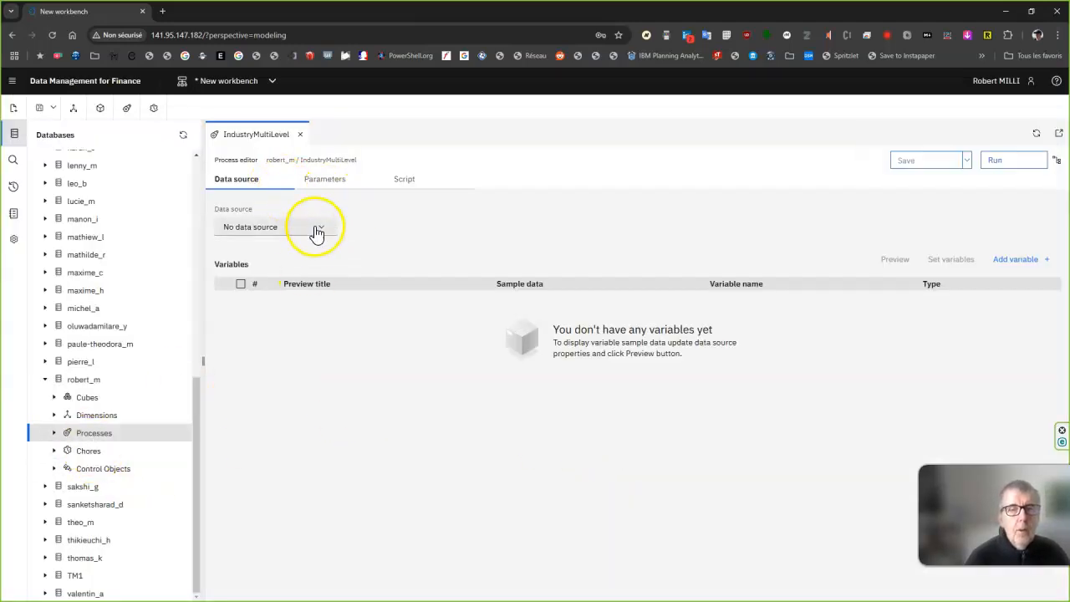
Set the IndustryMultiLevel process's data source to a database connection using OLAPDataset.
{"action": "left_click", "coordinate": [318, 227]}
{"action": "left_click", "coordinate": [262, 334]}
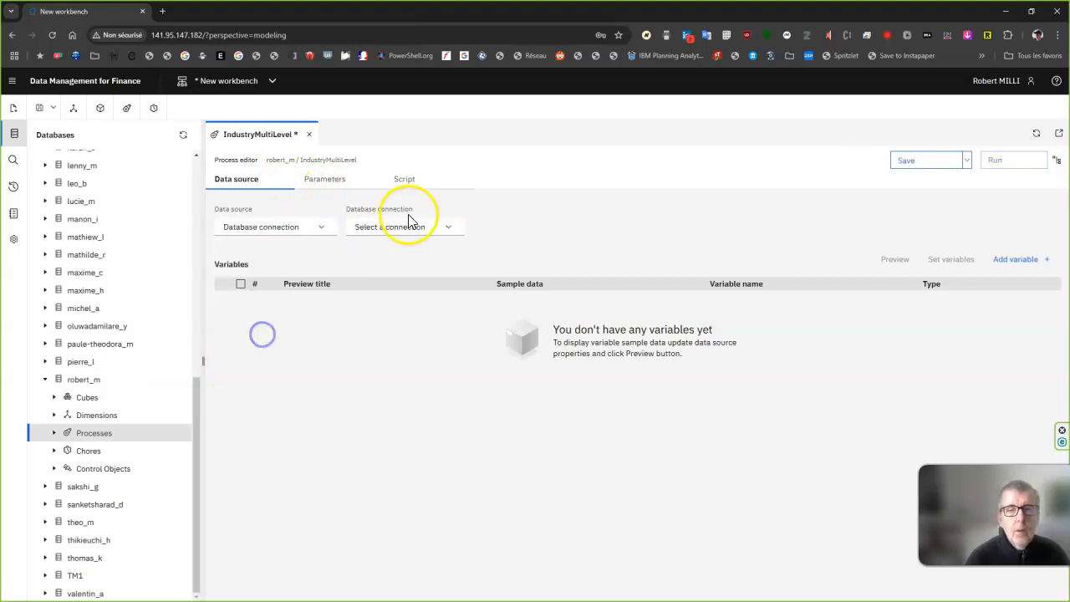
{"action": "left_click", "coordinate": [450, 228]}
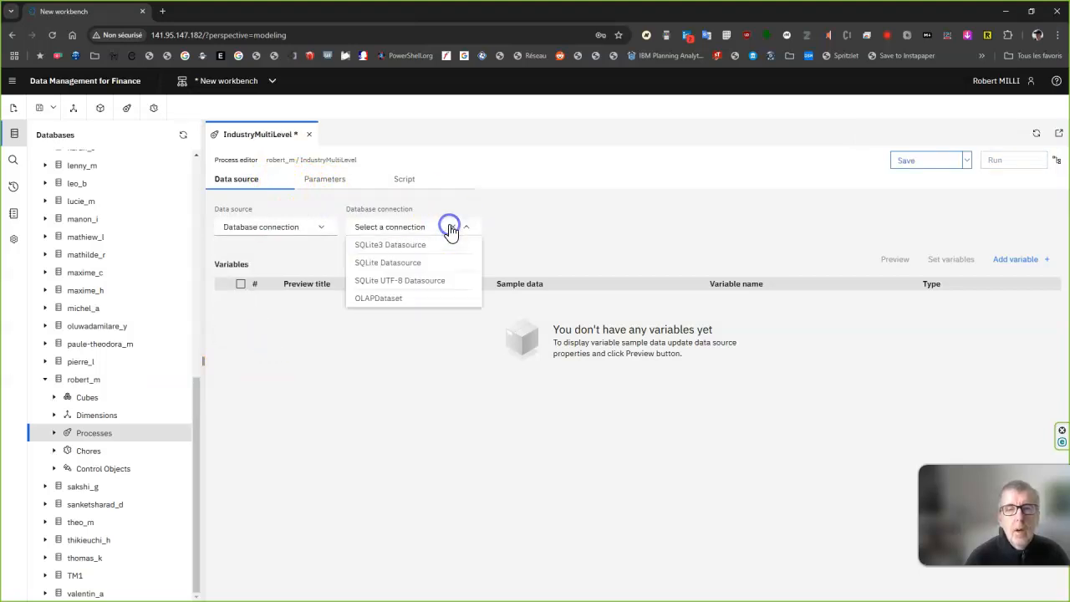
{"action": "left_click", "coordinate": [385, 298]}
Enter the query "select * from IndustriesMultilevel", and generate the process variables from its preview.
{"action": "left_click", "coordinate": [389, 298]}
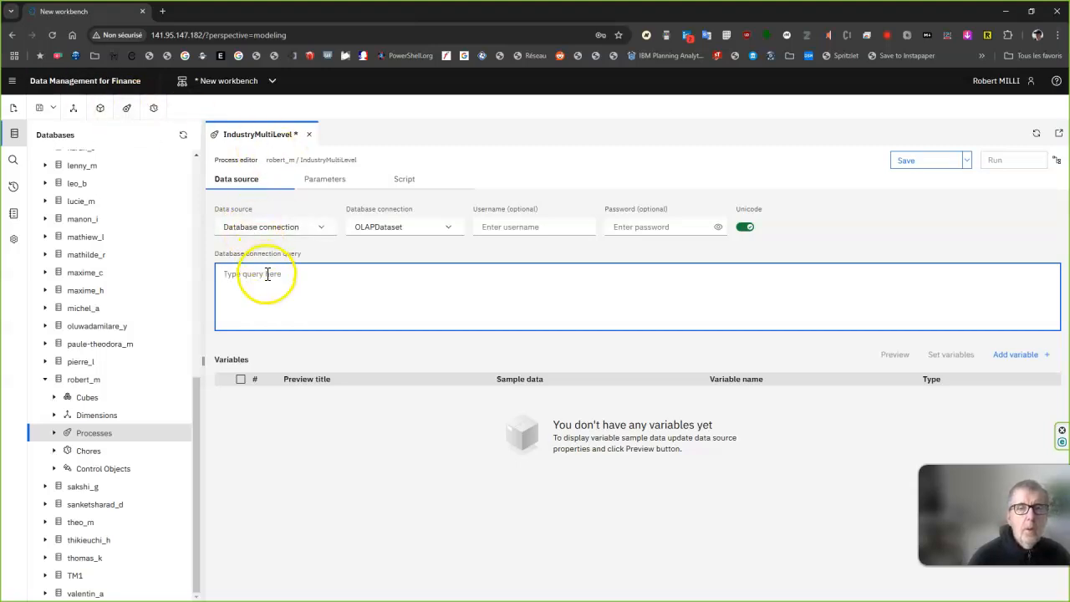
{"action": "type", "text": "select * from IndustriesMultilevel"}
{"action": "left_click", "coordinate": [895, 355]}
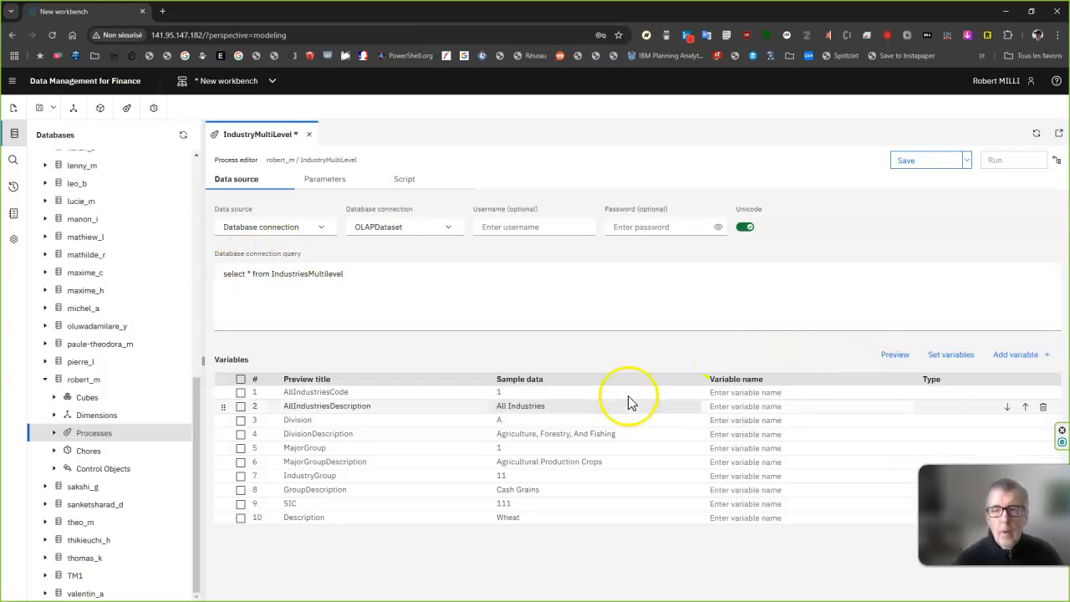
{"action": "left_click", "coordinate": [941, 356]}
Prefix all ten variable names with "v", from vAllIndustriesCode through vDescription.
{"action": "left_click", "coordinate": [714, 389]}
{"action": "left_click", "coordinate": [710, 407]}
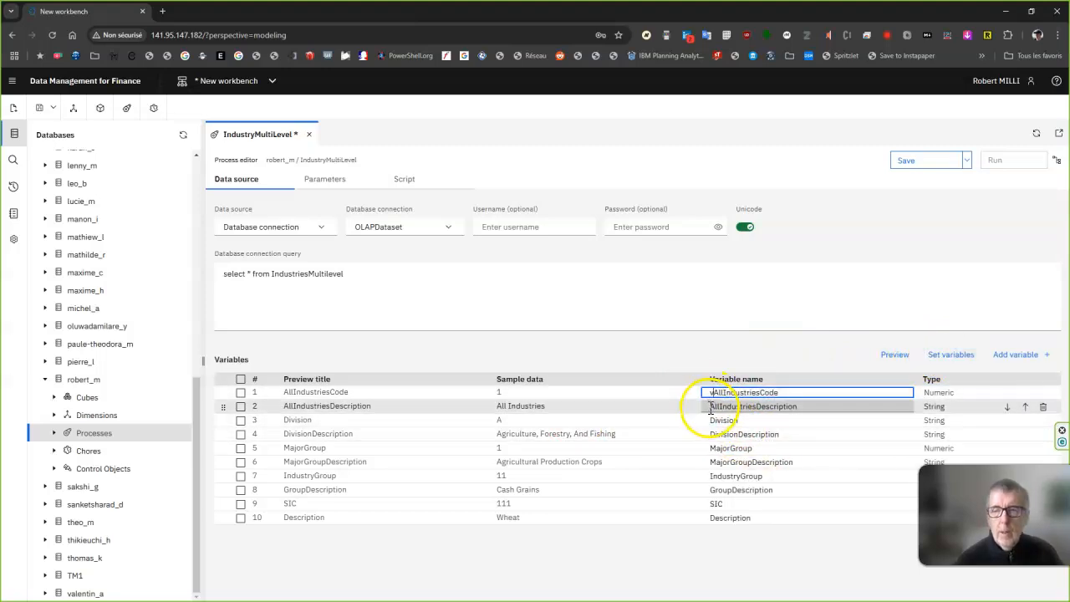
{"action": "left_click", "coordinate": [711, 420]}
{"action": "type", "text": "v"}
{"action": "left_click", "coordinate": [710, 434]}
{"action": "type", "text": "v"}
{"action": "left_click", "coordinate": [712, 448]}
{"action": "type", "text": "v"}
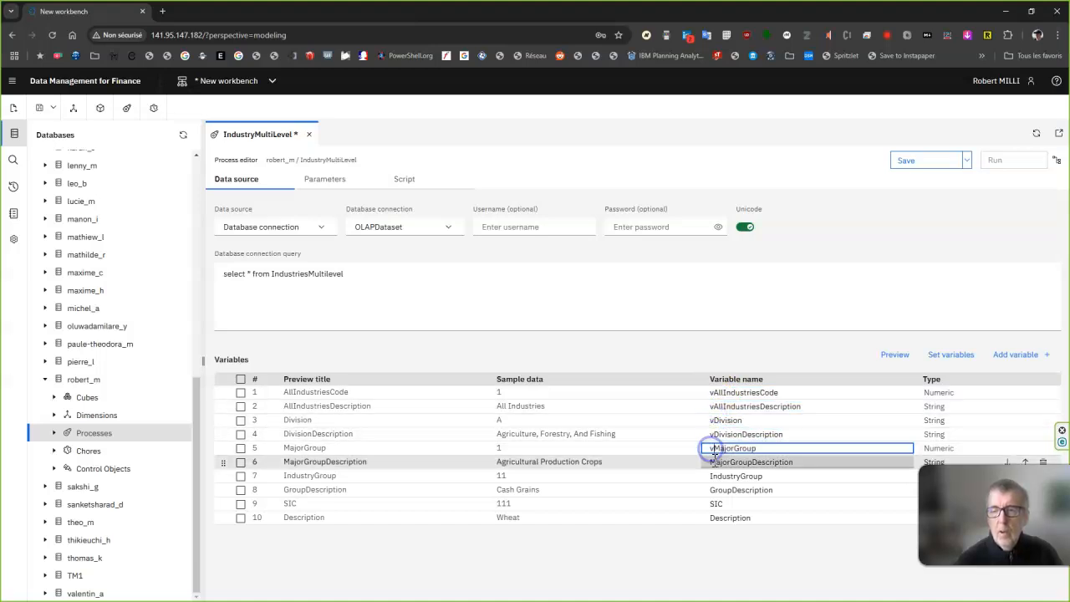
{"action": "left_click", "coordinate": [712, 463]}
{"action": "type", "text": "v"}
{"action": "left_click", "coordinate": [712, 476]}
{"action": "type", "text": "v"}
{"action": "left_click", "coordinate": [710, 490]}
{"action": "type", "text": "v"}
{"action": "left_click", "coordinate": [712, 504]}
{"action": "type", "text": "v"}
{"action": "left_click", "coordinate": [711, 518]}
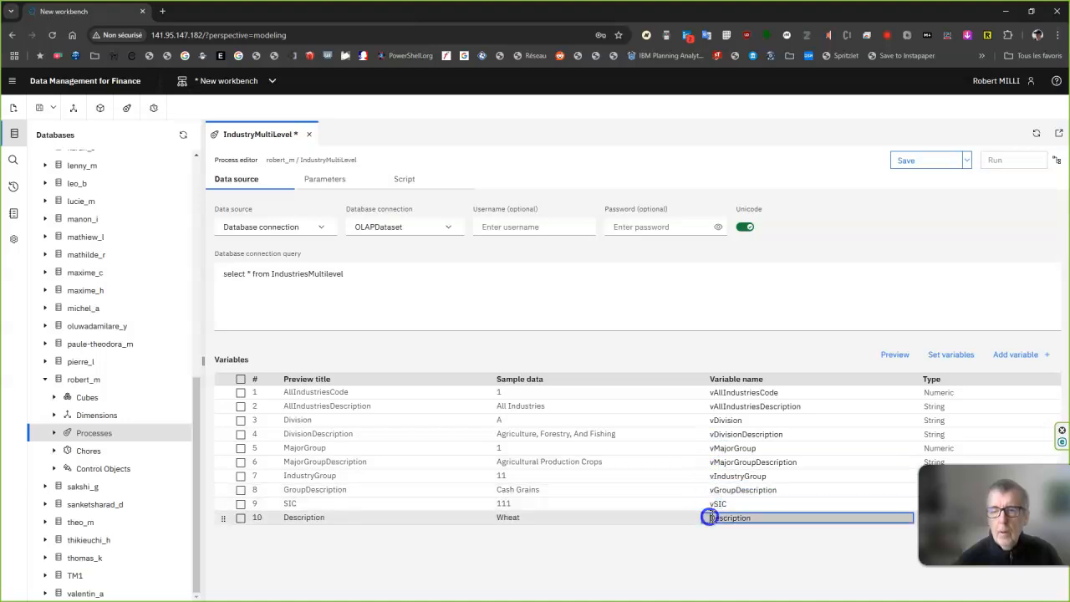
{"action": "type", "text": "v"}
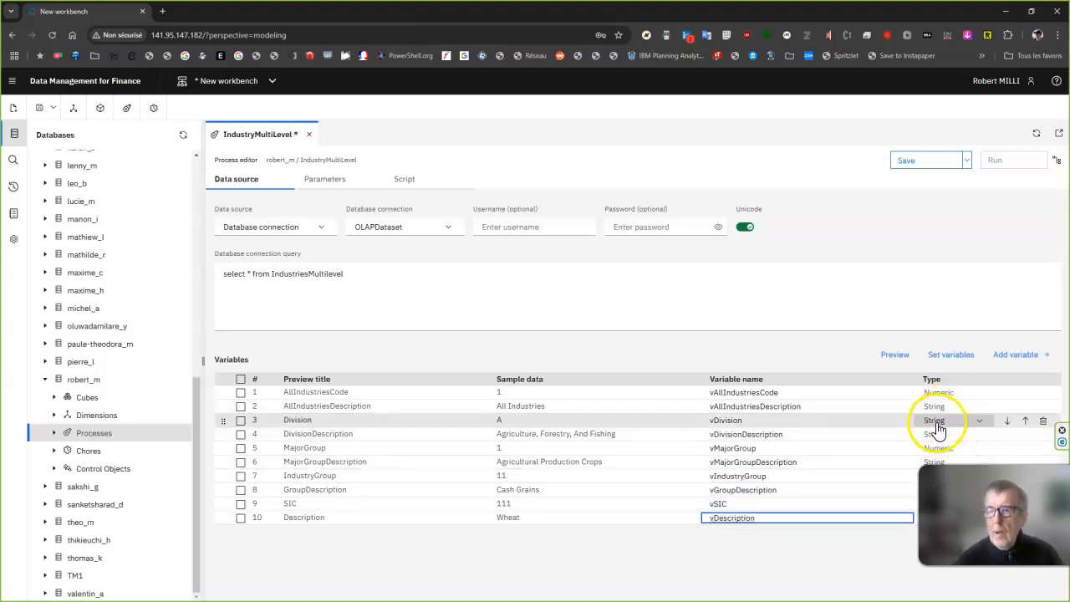
Set the type of the vAllIndustriesCode and vMajorGroup variables to String.
{"action": "left_click", "coordinate": [981, 393]}
{"action": "left_click", "coordinate": [976, 406]}
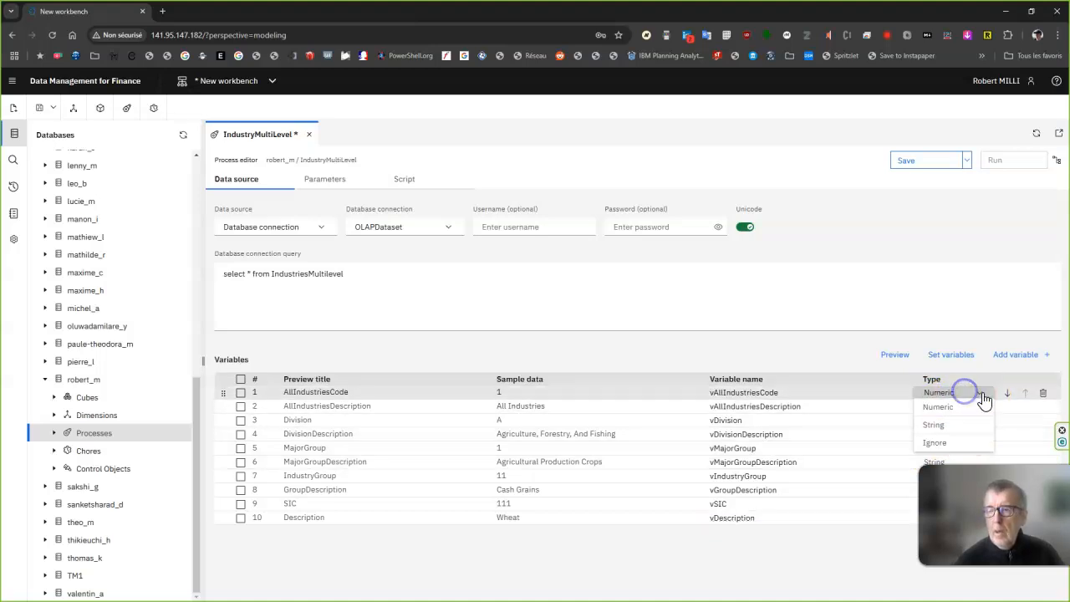
{"action": "left_click", "coordinate": [951, 424]}
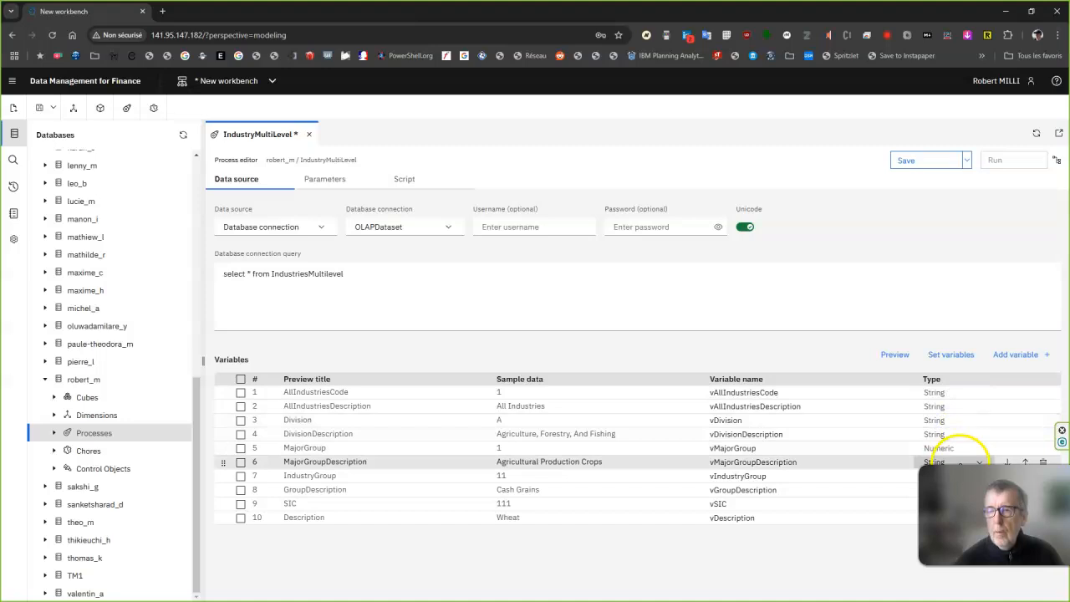
{"action": "left_click", "coordinate": [963, 461]}
{"action": "left_click", "coordinate": [939, 448]}
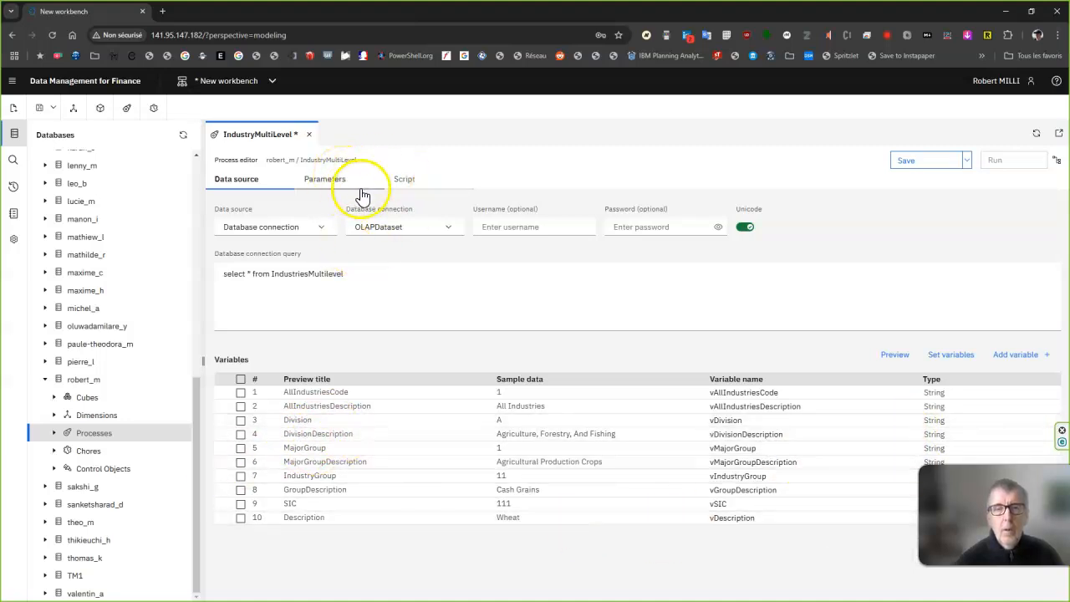
Paste the Prolog script that sets zDimension to 'IndustriesMultiLevel', clears or creates that dimension, and inserts a Description alias attribute.
{"action": "left_click", "coordinate": [404, 181]}
{"action": "left_click", "coordinate": [307, 233]}
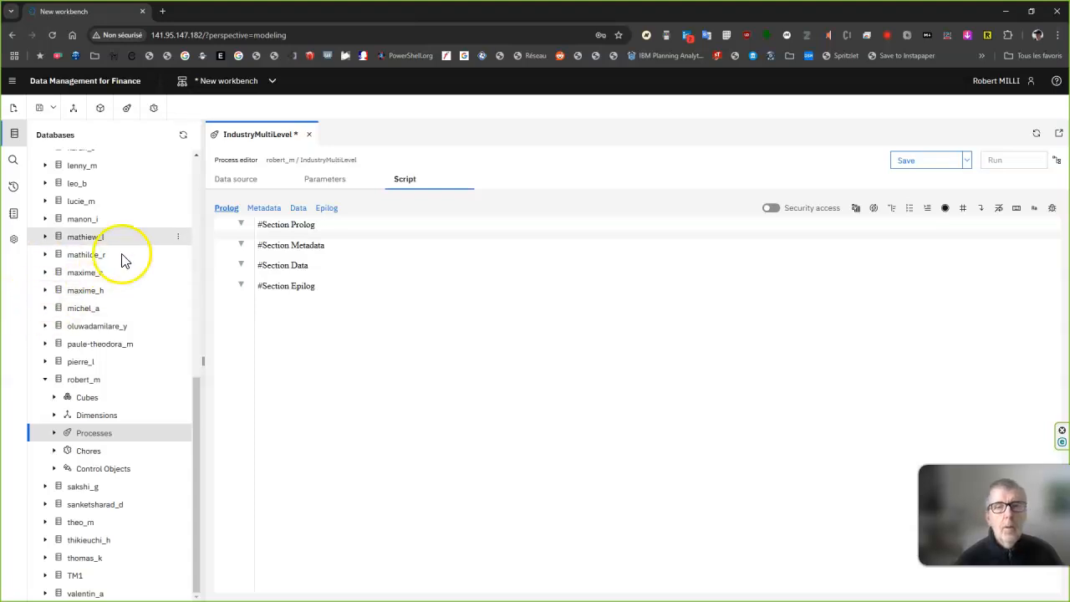
{"action": "left_click", "coordinate": [277, 236]}
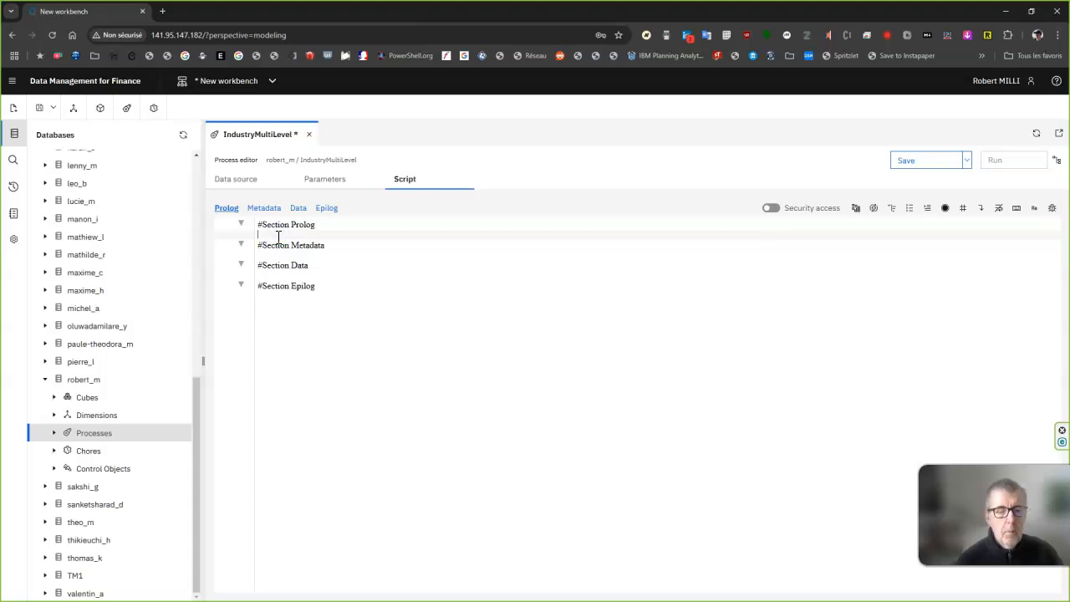
{"action": "type", "text": "# # Create a variable to handle the Dimension Name # zDimension = 'IndustriesMultiLevel';  If(DimensionExists(zDimension)=1);    #    # If the dimension already exists, let's remove all the elements    #    DimensionDeleteAllElements(zDimension); Else;    #    # If not, let's create it    #    DimensionCreate(zDimension); EndIf;  # # Create an attribute to handle a description for each element of the Industry Dimension and not only the code # AttrDelete(zDimension, 'Description'); AttrInsert(zDimension, '', 'Description', 'A');"}
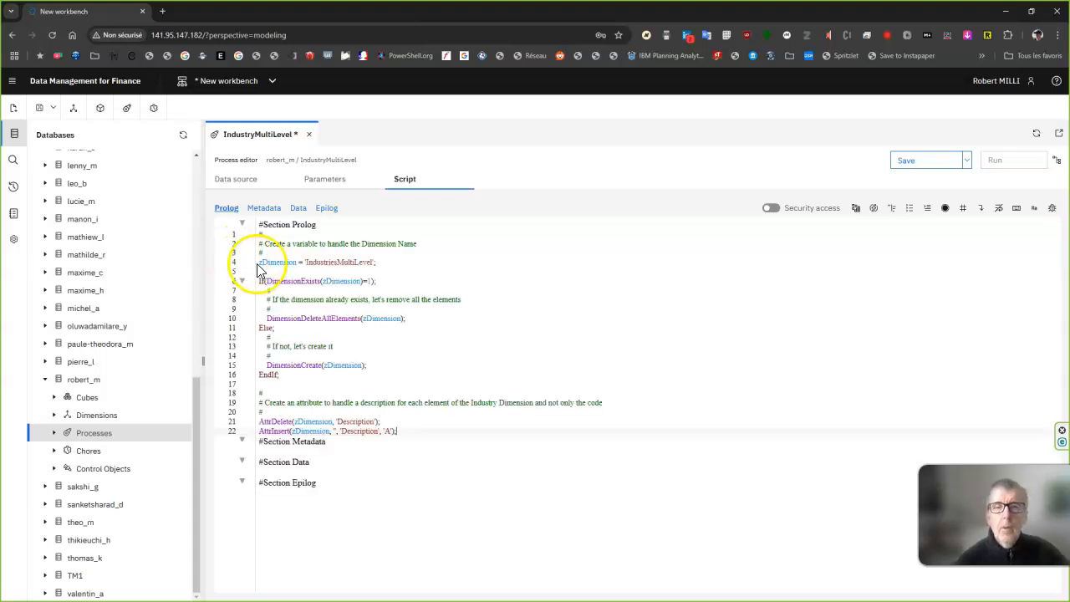
{"action": "left_click", "coordinate": [276, 262]}
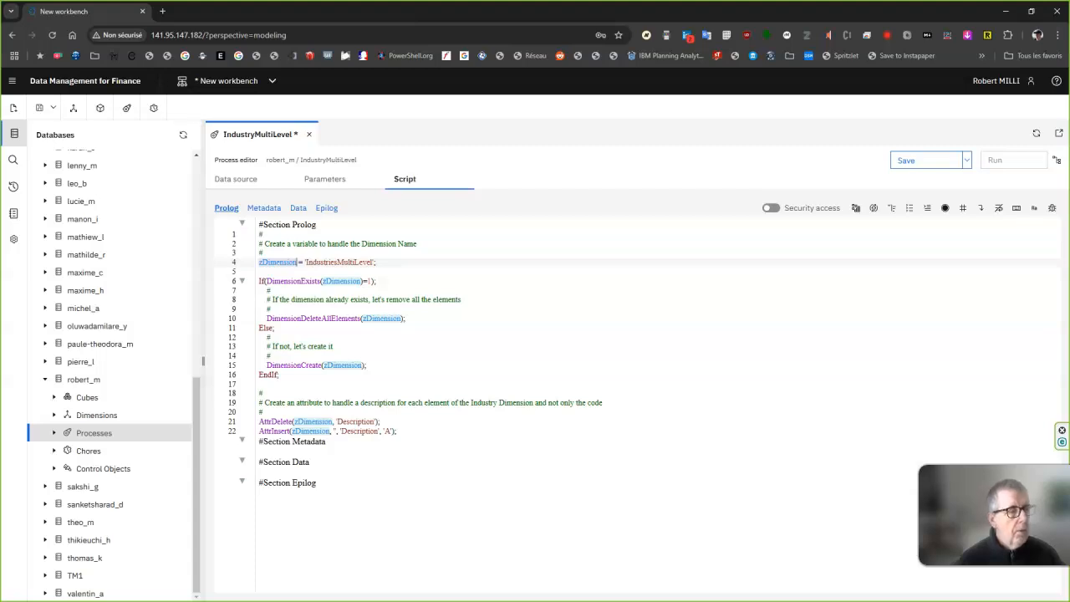
Paste the Metadata script that inserts vSIC as leaf and higher levels as consolidated, and attaches each element to its parent up to 'All Industries'.
{"action": "left_click", "coordinate": [279, 451]}
{"action": "type", "text": "# # Create each element, the SIC code as a leaf level, all the others as consolidated ones # DimensionElementInsert(zDimension, '', vSIC, 'N'); DimensionElementInsert(zDimension,'', vIndustryGroup, 'C'); DimensionElementInsert(zDimension,'', vMajorGroup, 'C'); DimensionElementInsert(zDimension,'', vDivision, 'C'); DimensionElementInsert(zDimension,'', 'All Industries', 'C');  # # Attach each element to its \"parent\" # DimensionElementComponentAdd(zDimension, 'All Industries', vDivision,1); DimensionElementComponentAdd(zDimension, vDivision, vMajorGroup, 1); DimensionElementComponentAdd(zDimension, vMajorGroup, vIndustryGroup, 1); DimensionElementComponentAdd(zDimension, vIndustryGroup, vSIC, 1);"}
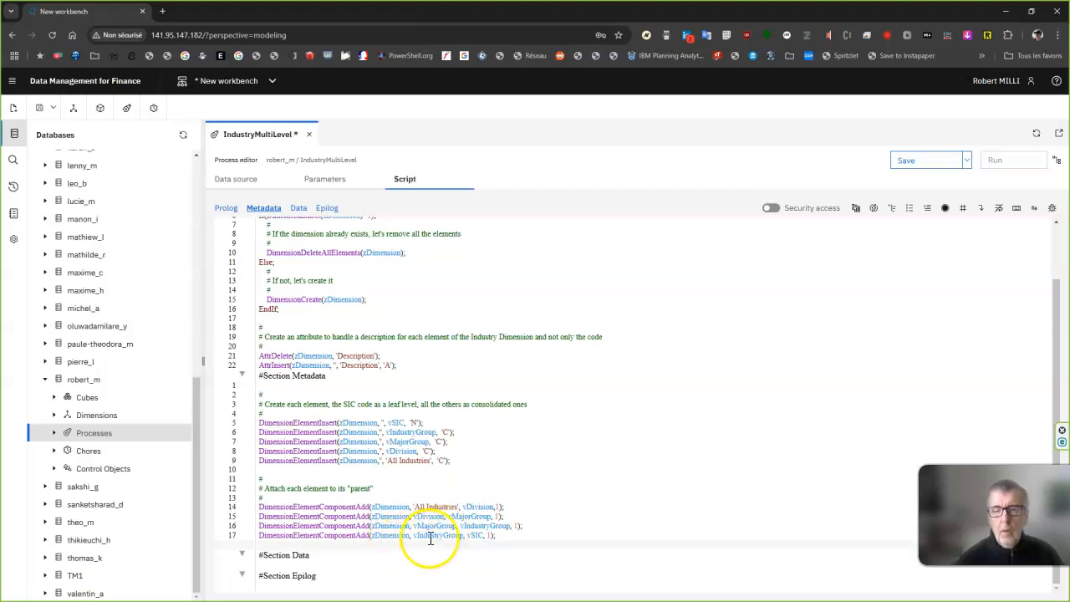
{"action": "left_click", "coordinate": [473, 535]}
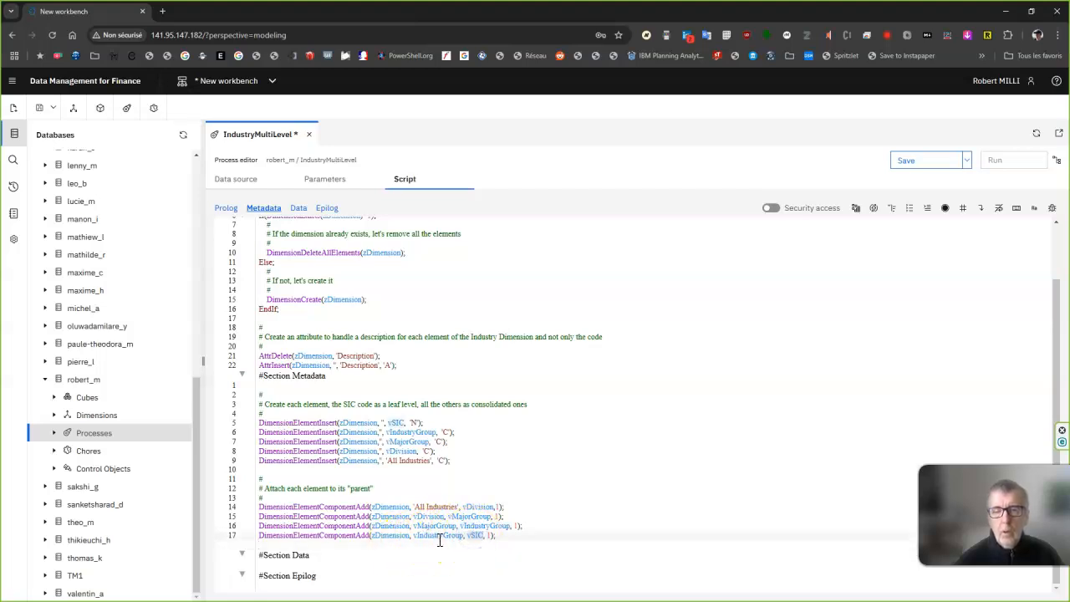
{"action": "left_click", "coordinate": [483, 527]}
{"action": "left_click", "coordinate": [446, 526]}
{"action": "left_click", "coordinate": [429, 517]}
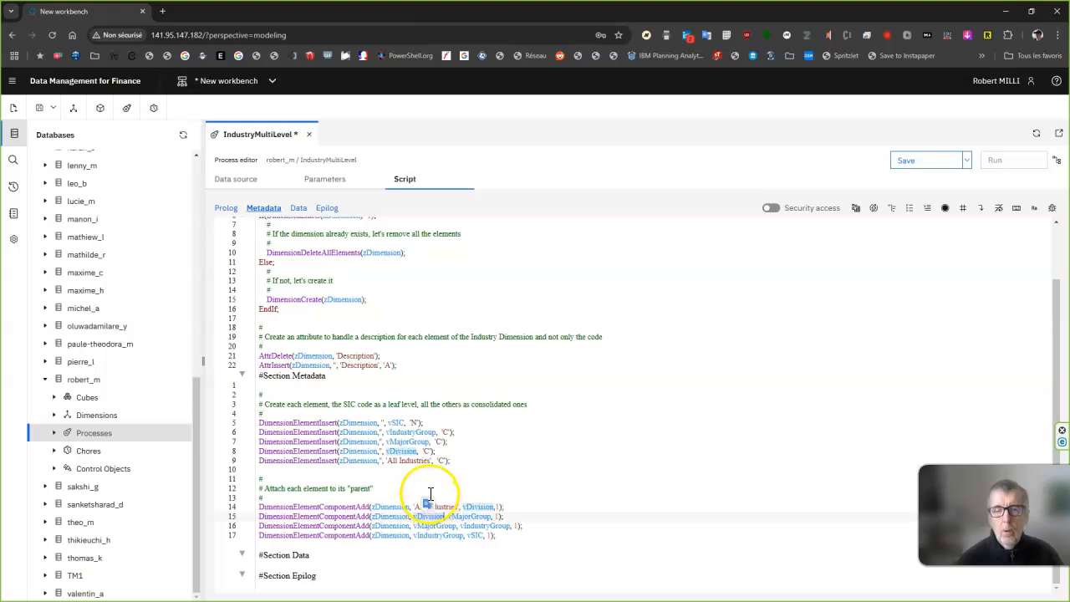
Paste the Data script that fills Description with each level's description and code using AttrPutS, and save and run the process.
{"action": "left_click", "coordinate": [316, 570]}
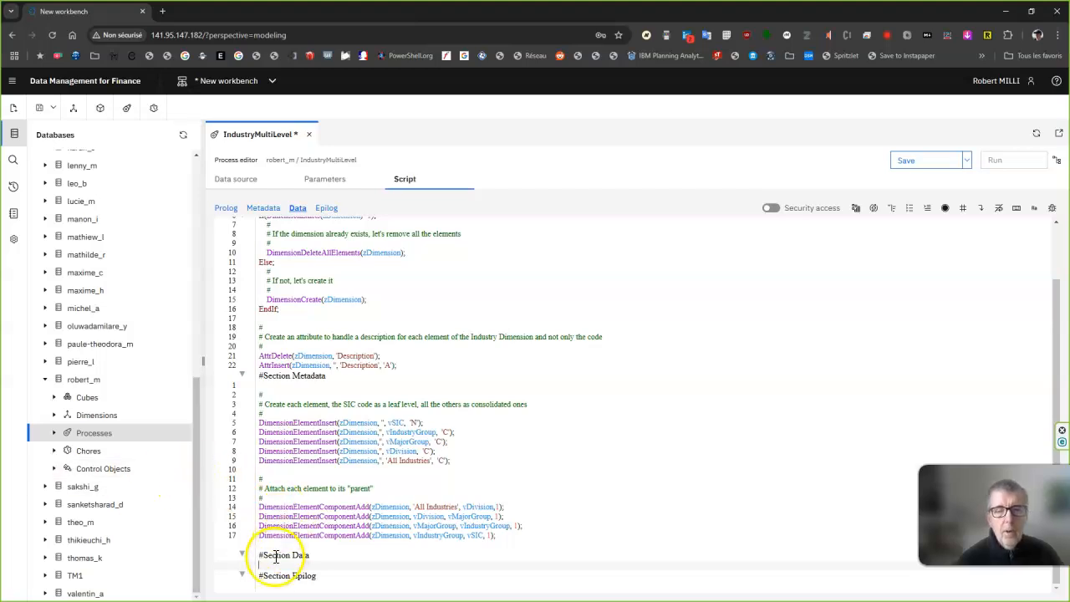
{"action": "type", "text": "# # Set all the description and make them unique # AttrPutS(vDescription | '(' | vSIC | ')', zDimension, vSIC, 'Description'); AttrPutS(vGroupDescription | '(' | vIndustryGroup | ')', zDimension, vIndustryGroup, 'Description'); AttrPutS(vMajorGroupDescription | '(' | vMajorGroup | ')', zDimension, vMajorGroup, 'Description'); AttrPutS(vDivisionDescription | '(' | vDivision | ')', zDimension, vDivision, 'Description');"}
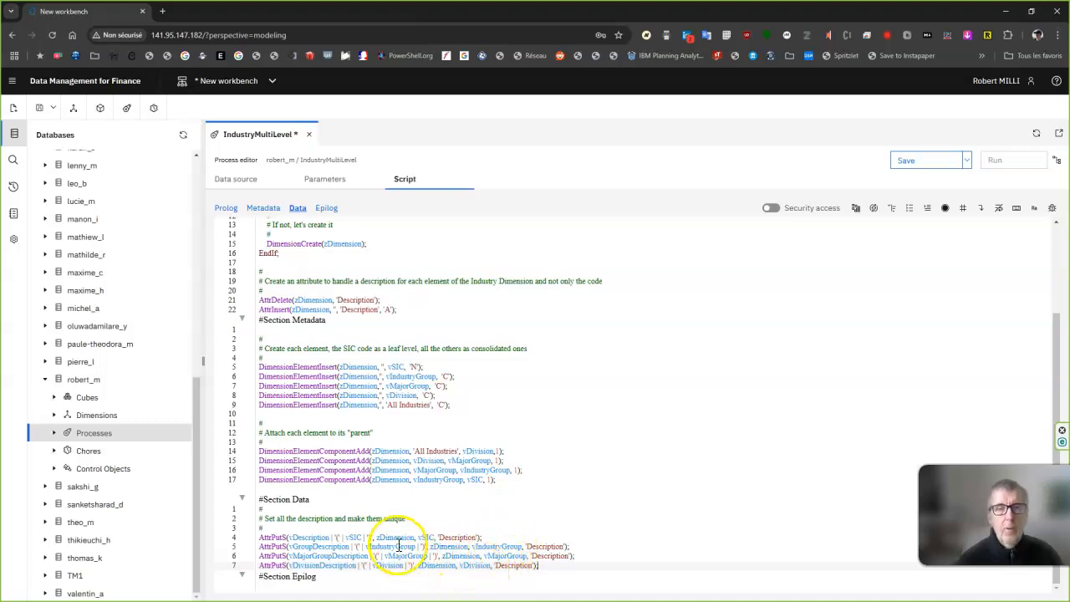
{"action": "left_click", "coordinate": [908, 174]}
{"action": "left_click", "coordinate": [1043, 144]}
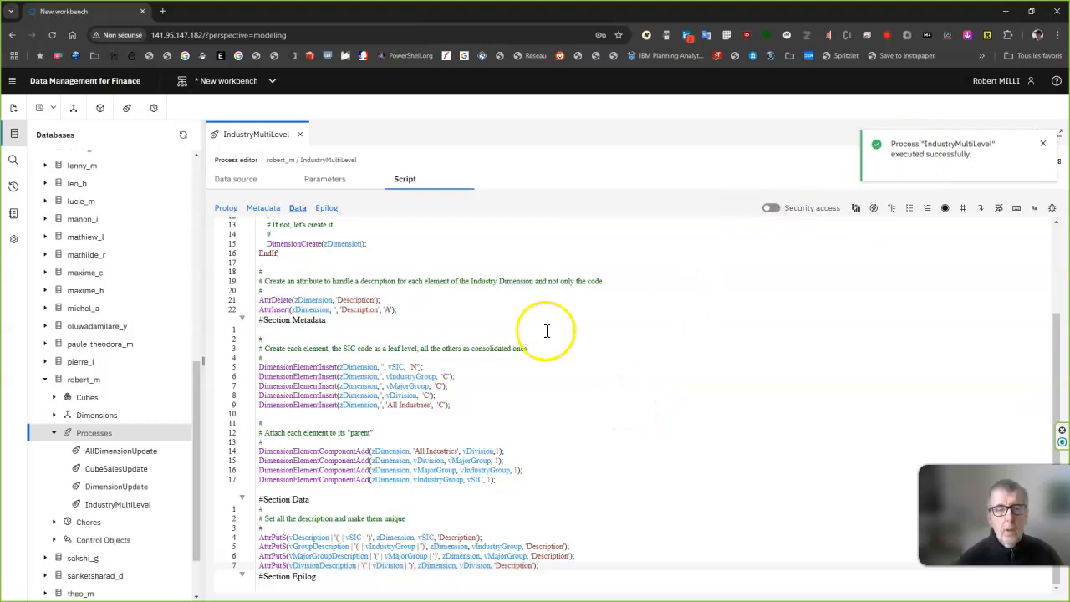
Refresh the Databases tree and expand the Dimensions folder of the signed-in user's own database.
{"action": "left_click", "coordinate": [55, 416]}
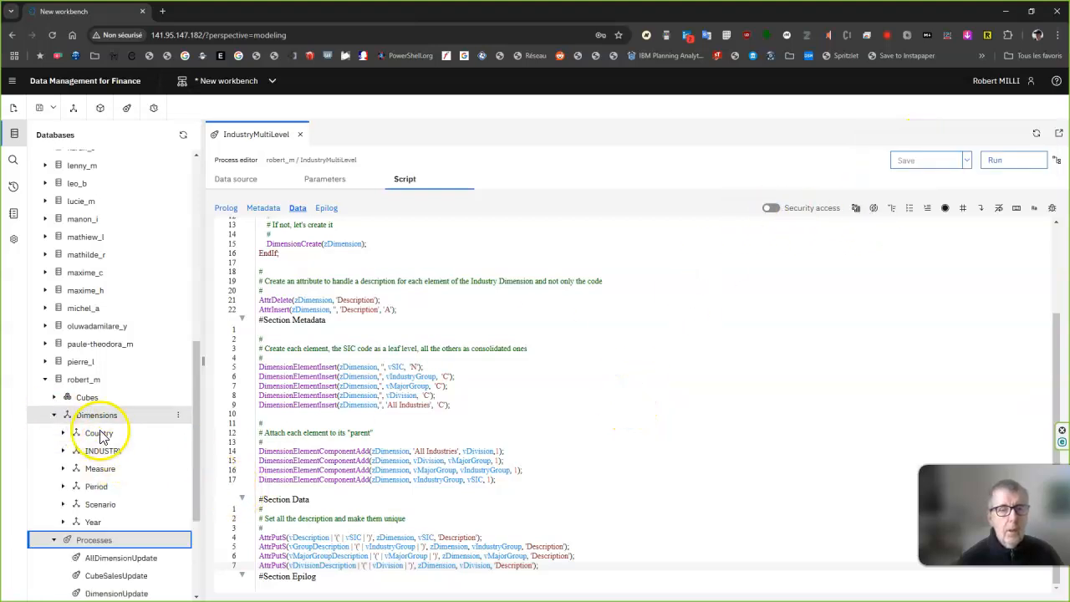
{"action": "left_click", "coordinate": [183, 135]}
{"action": "scroll", "coordinate": [84, 460], "scroll_direction": "down", "scroll_amount": 6}
{"action": "left_click", "coordinate": [72, 419]}
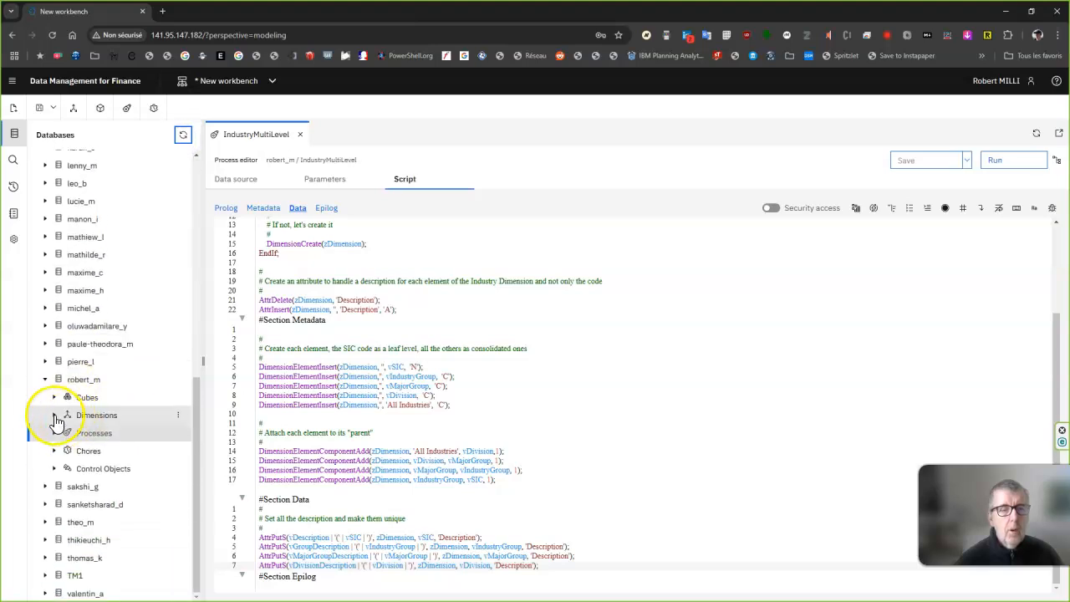
Open the IndustriesMultiLevel dimension, examine its member hierarchy and Description attributes, and close it.
{"action": "left_click", "coordinate": [115, 451]}
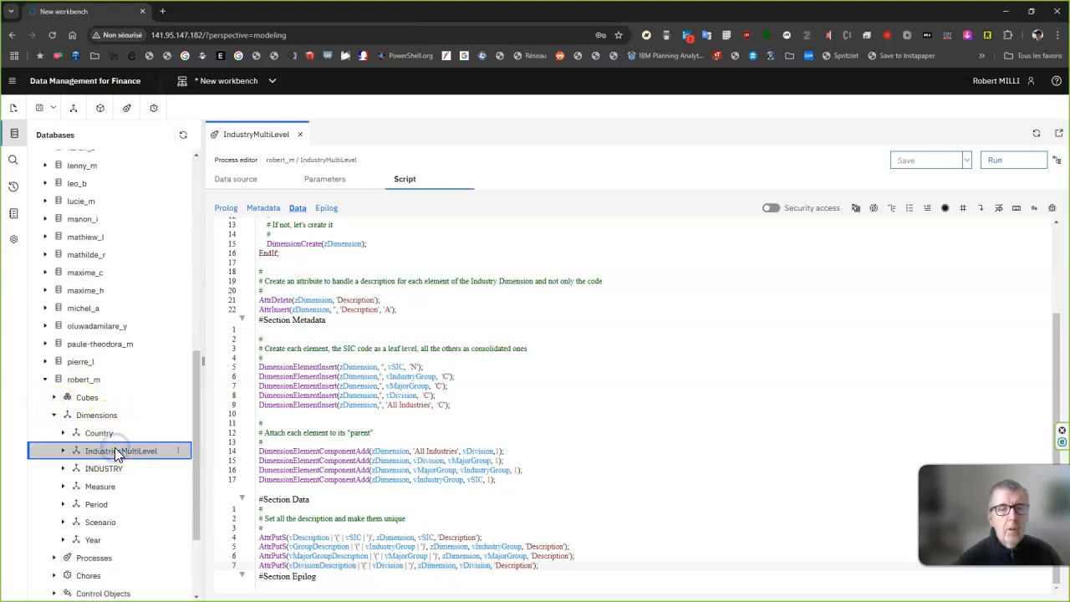
{"action": "double_click", "coordinate": [125, 451]}
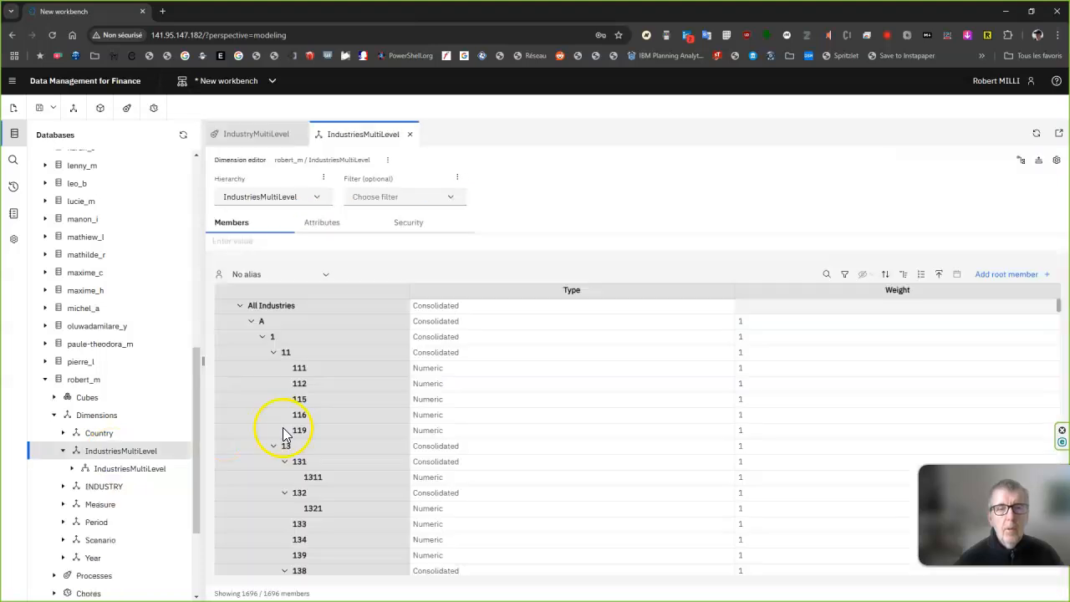
{"action": "left_click", "coordinate": [326, 226]}
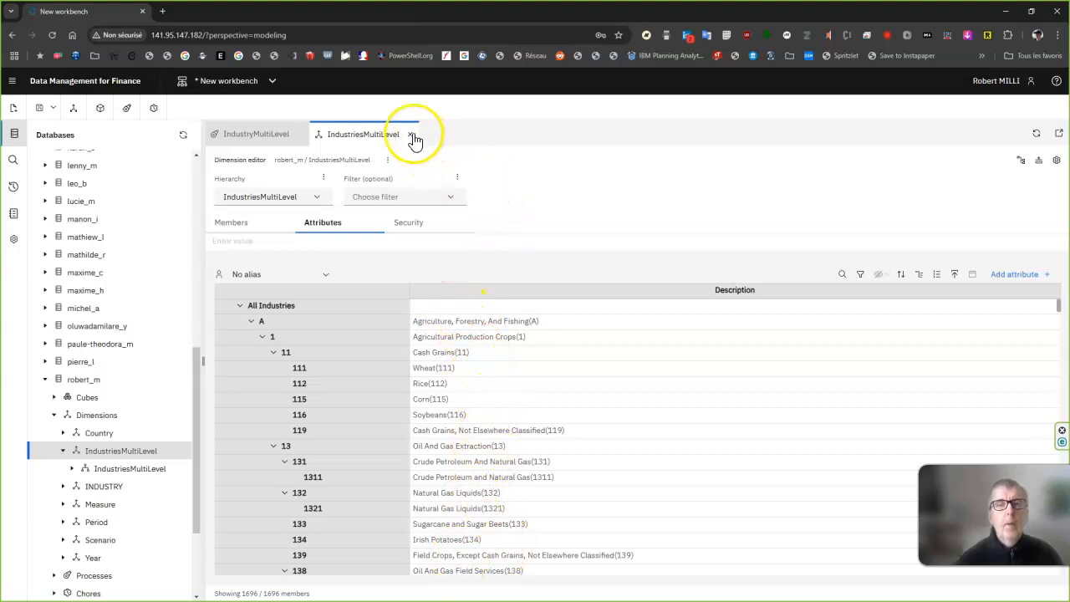
{"action": "left_click", "coordinate": [411, 135]}
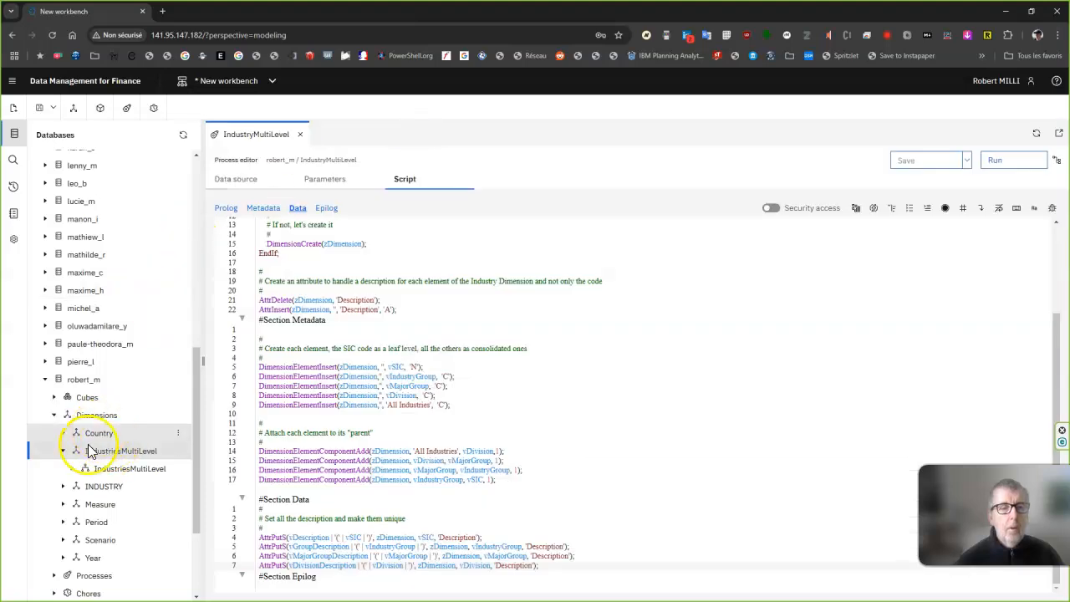
Create a process named IndustryParentChild in the signed-in user's own database.
{"action": "left_click", "coordinate": [64, 454]}
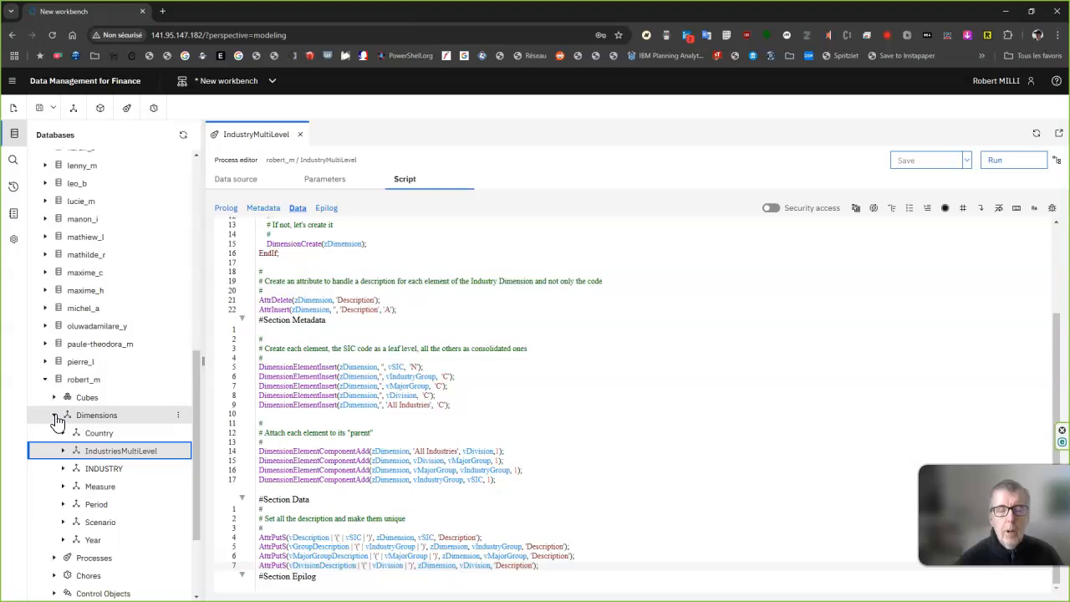
{"action": "left_click", "coordinate": [56, 418]}
{"action": "right_click", "coordinate": [101, 434]}
{"action": "left_click", "coordinate": [131, 442]}
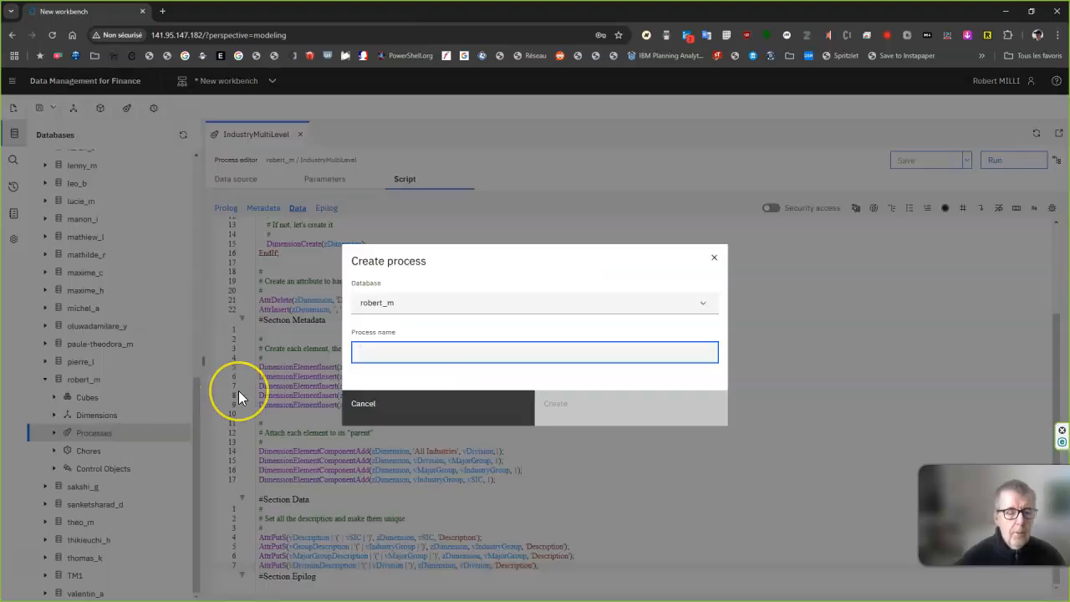
{"action": "type", "text": "Industry"}
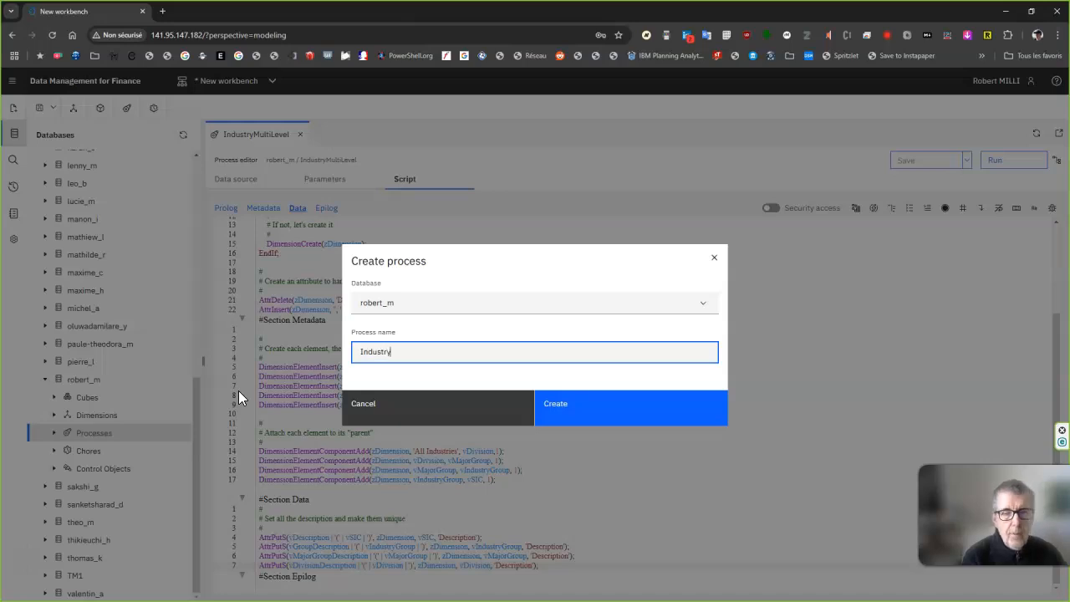
{"action": "type", "text": "ParentChild"}
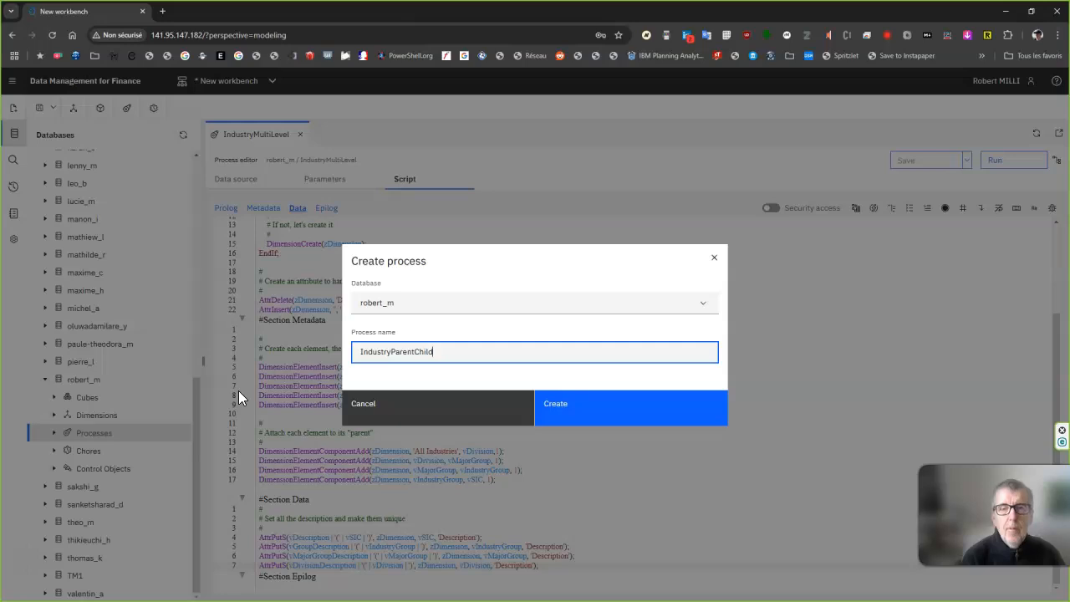
{"action": "left_click", "coordinate": [569, 400]}
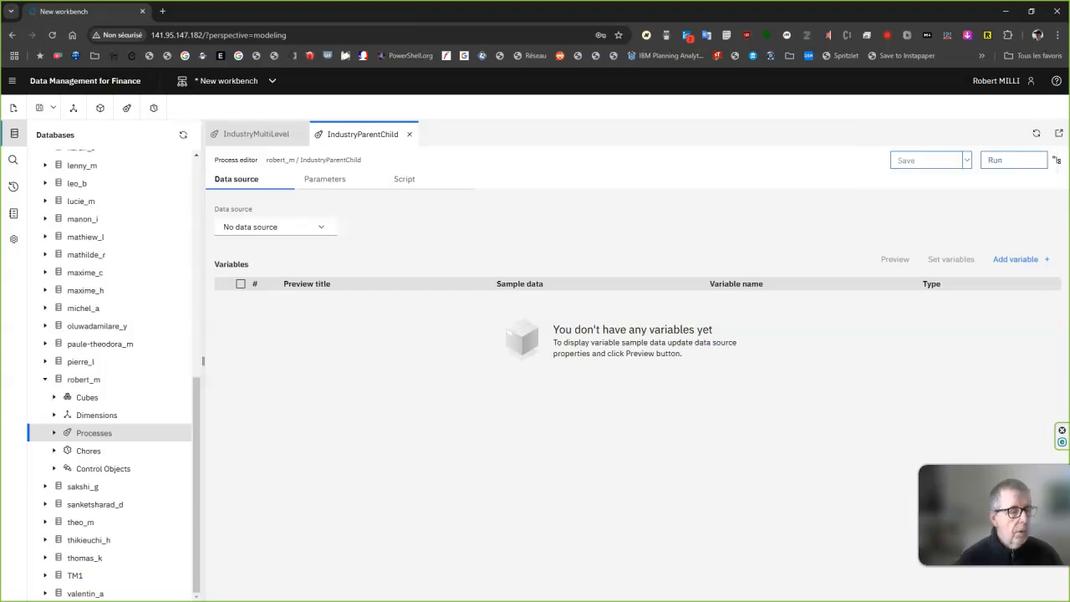
Set the data source to the OLAPDataset database connection with the query 'Select * from IndustriesParentChild', and preview its columns.
{"action": "left_click", "coordinate": [319, 229]}
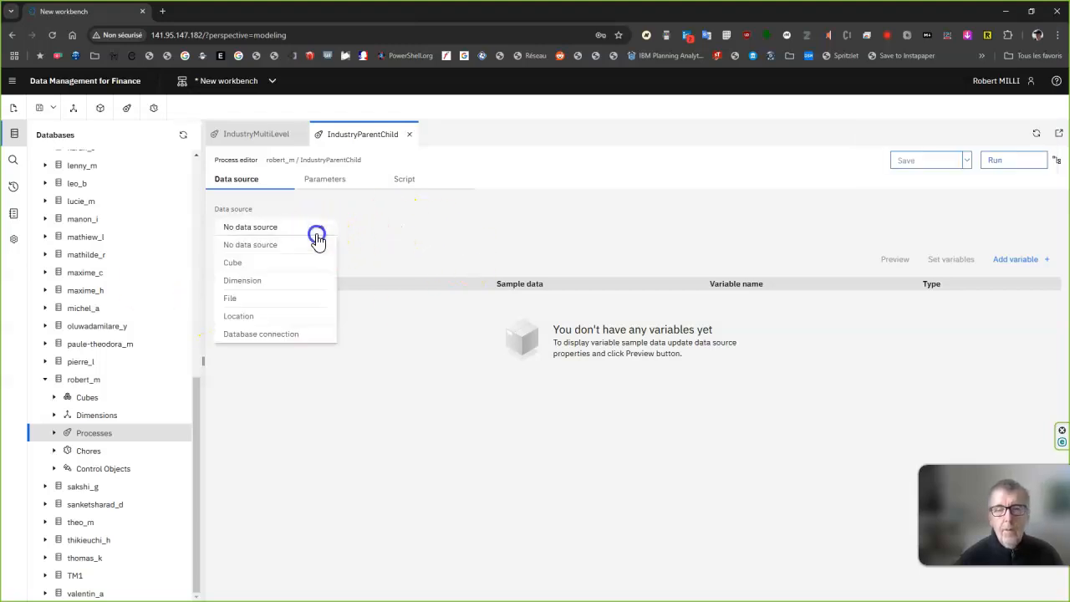
{"action": "left_click", "coordinate": [266, 333]}
{"action": "left_click", "coordinate": [448, 228]}
{"action": "left_click", "coordinate": [399, 300]}
{"action": "left_click", "coordinate": [401, 288]}
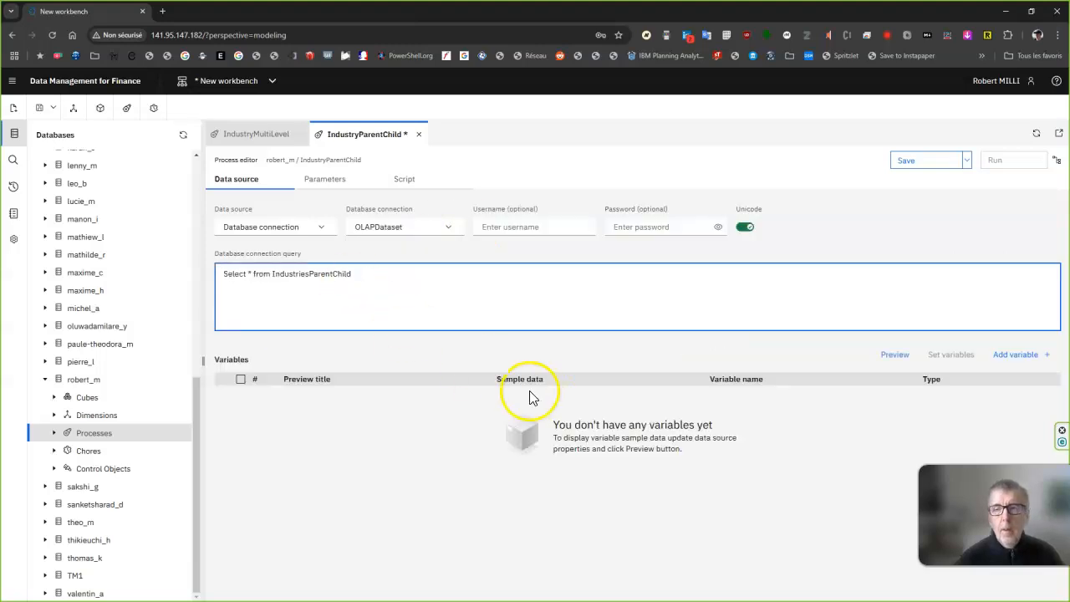
{"action": "left_click", "coordinate": [895, 356]}
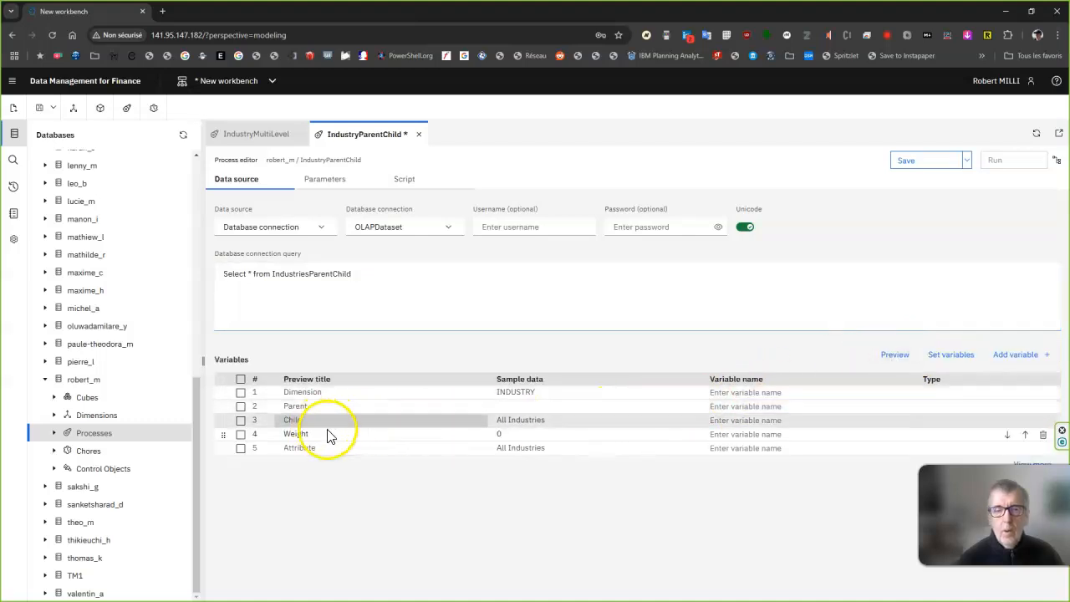
Set the variables from the previewed columns and prefix their names with v: vDimension, vParent, vChild, vWeight and vAttribute.
{"action": "left_click", "coordinate": [961, 356]}
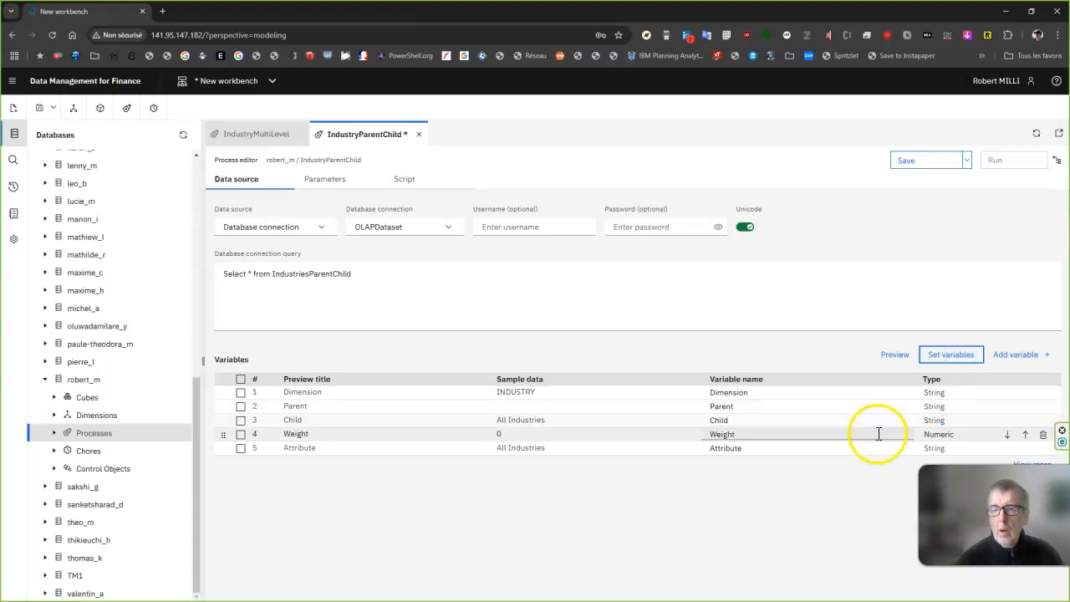
{"action": "left_click", "coordinate": [709, 393]}
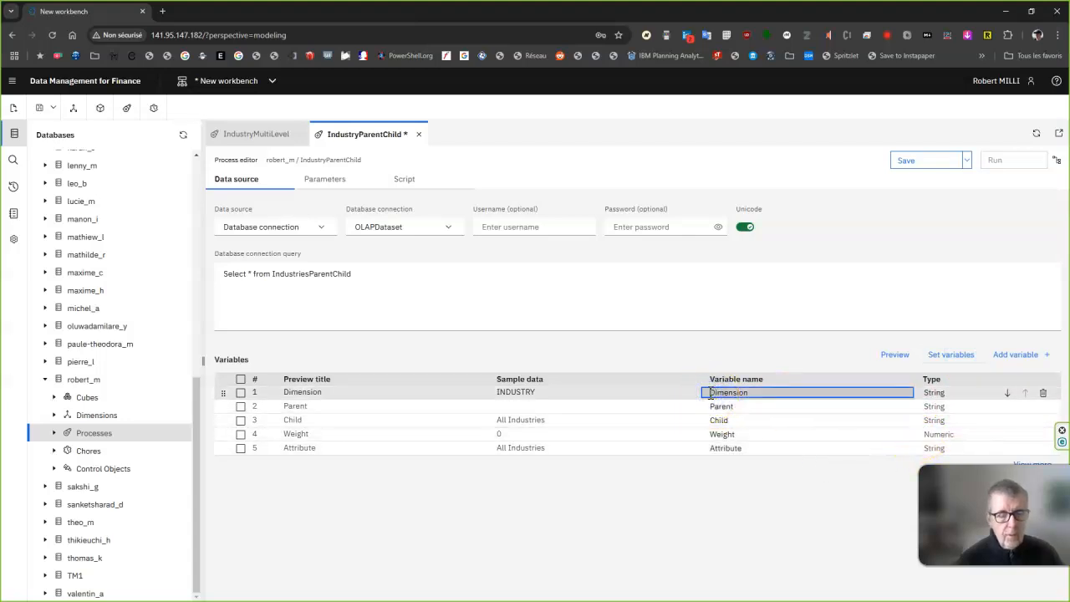
{"action": "type", "text": "v"}
{"action": "left_click", "coordinate": [711, 406]}
{"action": "type", "text": "v"}
{"action": "left_click", "coordinate": [708, 421]}
{"action": "type", "text": "v"}
{"action": "left_click", "coordinate": [709, 434]}
{"action": "type", "text": "v"}
{"action": "left_click", "coordinate": [709, 448]}
{"action": "type", "text": "v"}
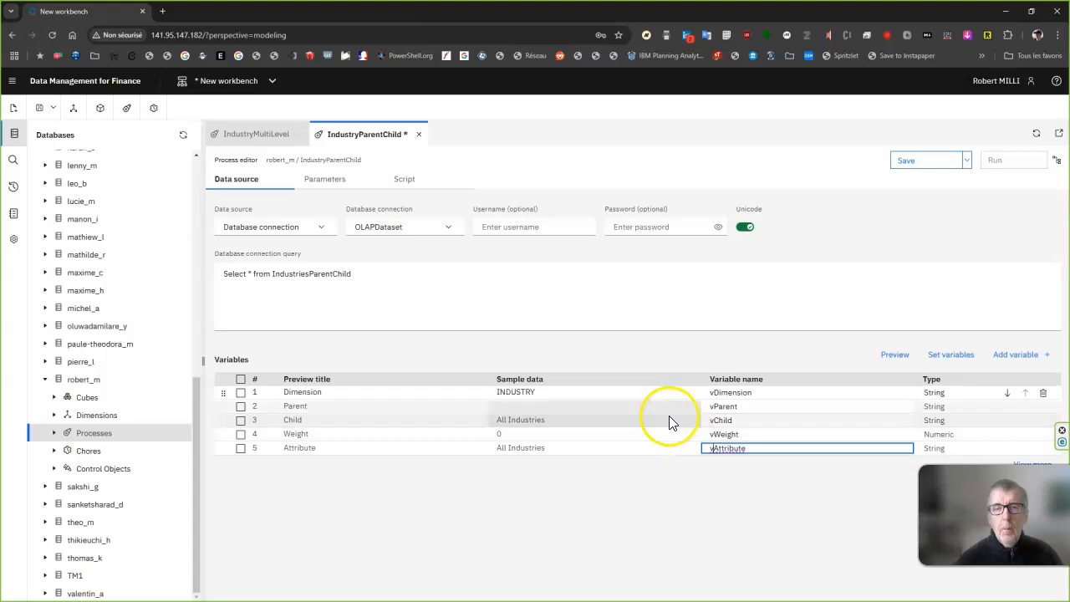
Paste the Prolog script that sets zDimension to 'IndustriesParentChild', empties or creates that dimension, and recreates its Description attribute.
{"action": "left_click", "coordinate": [394, 183]}
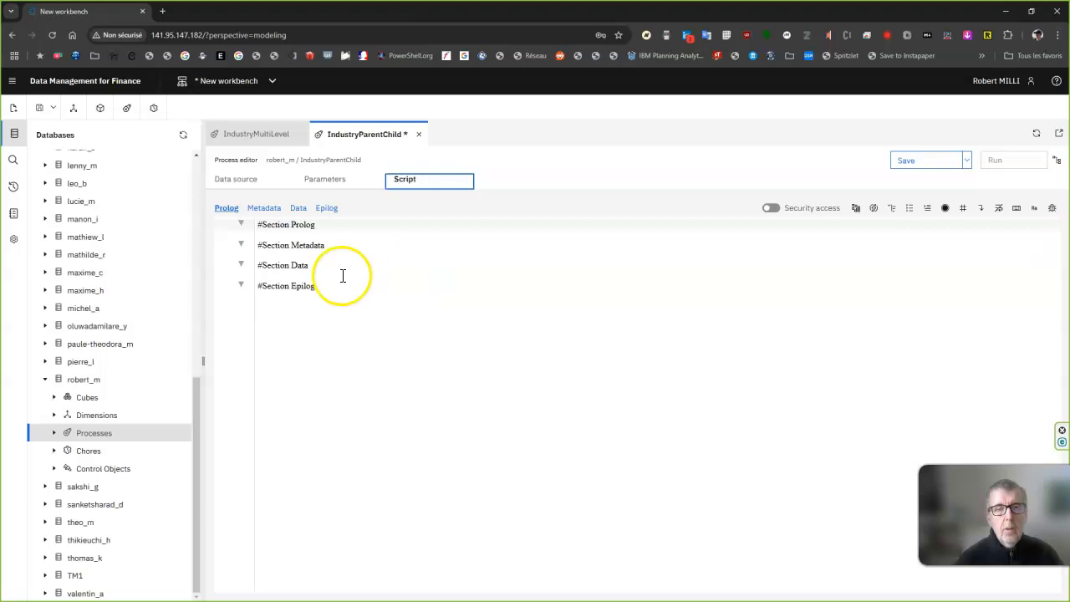
{"action": "left_click", "coordinate": [293, 236]}
{"action": "type", "text": "# # Create a variable to handle the Dimension Name # zDimension = 'IndustriesParentChild';  If(DimensionExists(zDimension)=1); \t# \t# If the dimension already exists, let's remove all the elements \t# \tDimensionDeleteAllElements(zDimension); Else; \t# \t# If not, let's create it \t# \tDimensionCreate(zDimension); EndIf;  # # Create an attribute to handle a description for each element of the Industry Dimension and not only the code # AttrDelete(zDimension, 'Description'); AttrInsert(zDimension, '', 'Description', 'A');"}
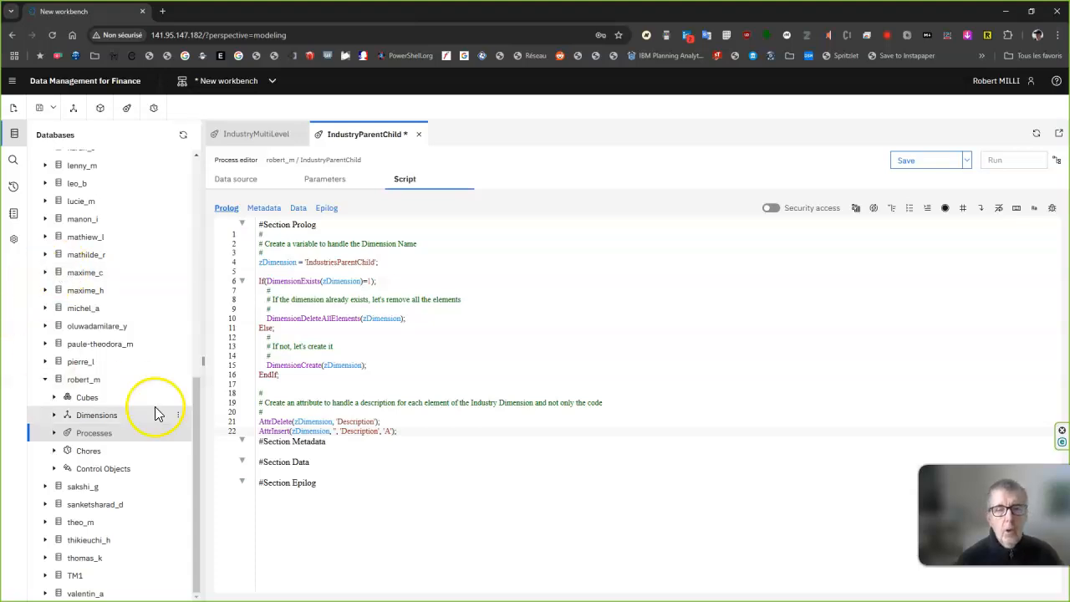
Paste the Metadata script that inserts vChild as 'N' and, when vParent is not empty, inserts it as 'C' and attaches the child with vWeight.
{"action": "left_click", "coordinate": [287, 447]}
{"action": "left_click", "coordinate": [264, 452]}
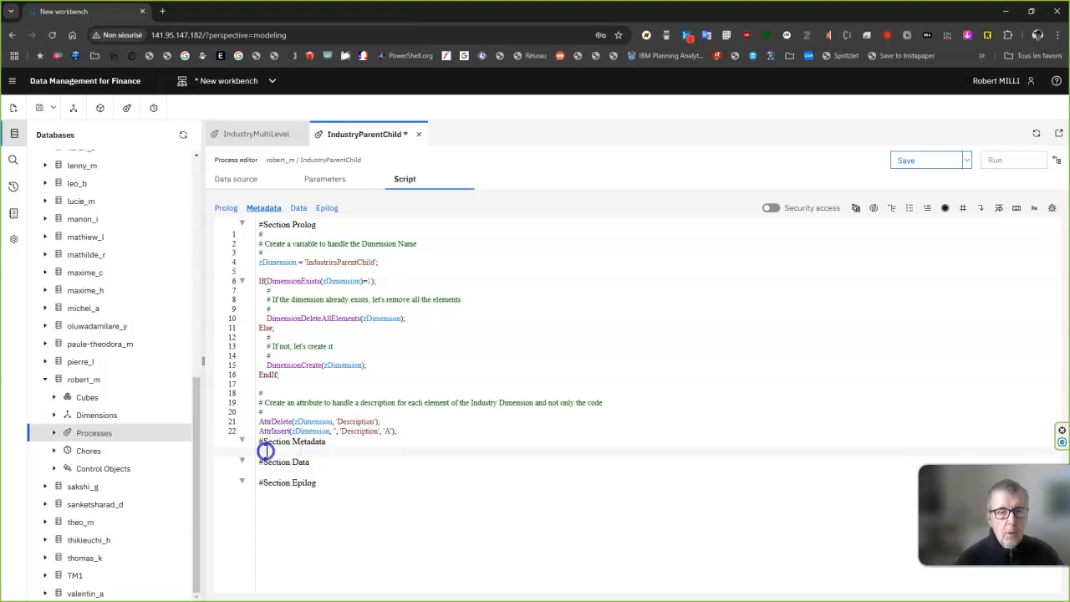
{"action": "type", "text": "# # Create the Child element # DimensionElementInsert(zDimension, '', vChild, 'N');  # # If we're not on the topmost element, attach the child to its \"parent\" # If(vParent @<> '');  DimensionElementInsert(zDimension, '', vParent, 'C');  DimensionElementComponentAdd(zDimension, vParent, vChild,vWeight); EndIf;"}
{"action": "scroll", "coordinate": [360, 434], "scroll_direction": "down", "scroll_amount": 1}
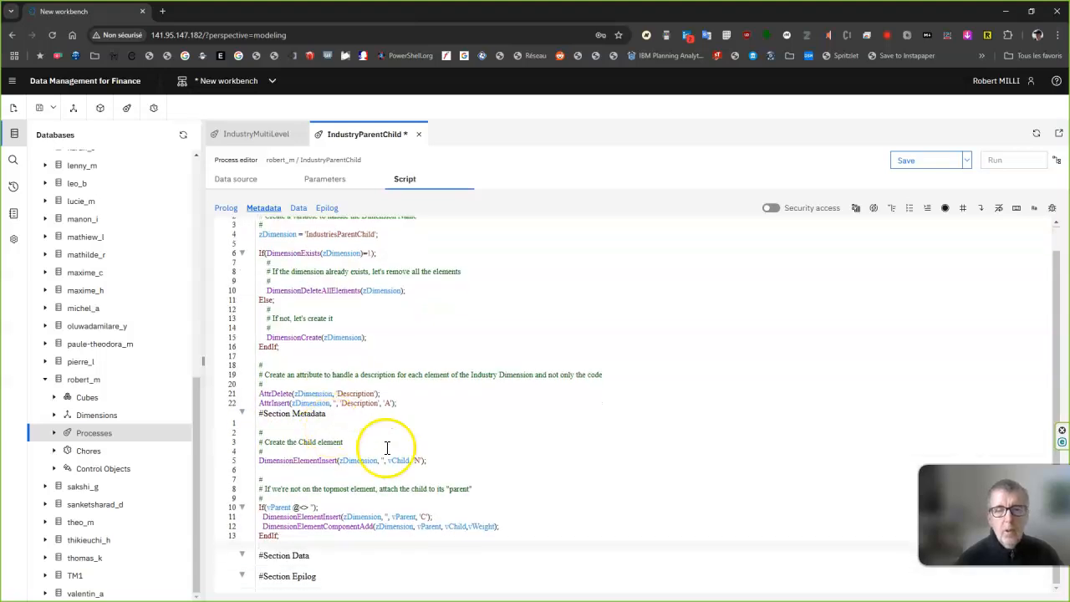
{"action": "double_click", "coordinate": [406, 461]}
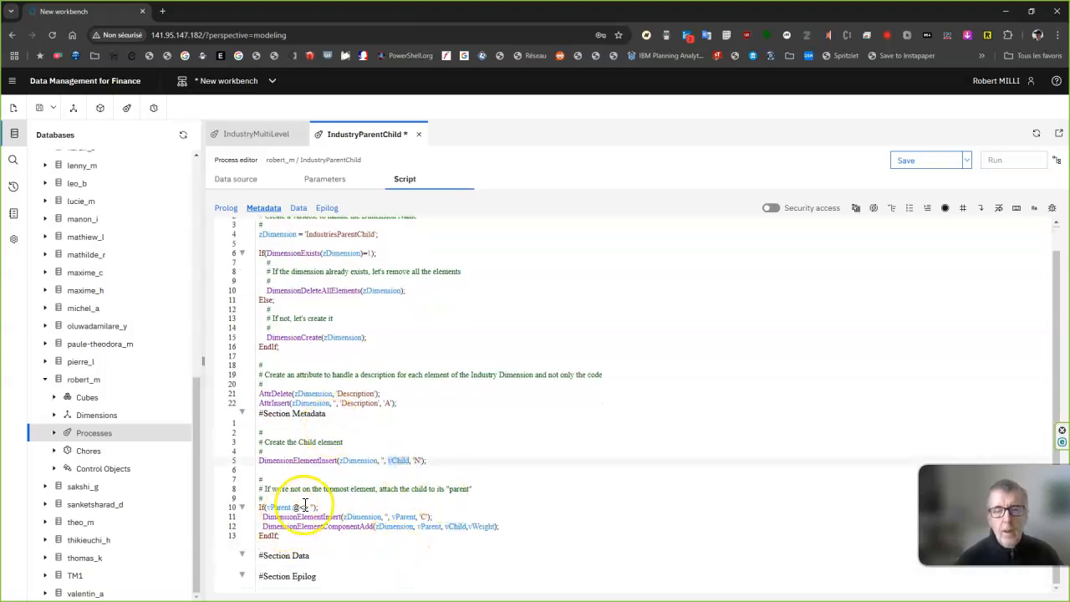
{"action": "double_click", "coordinate": [404, 518]}
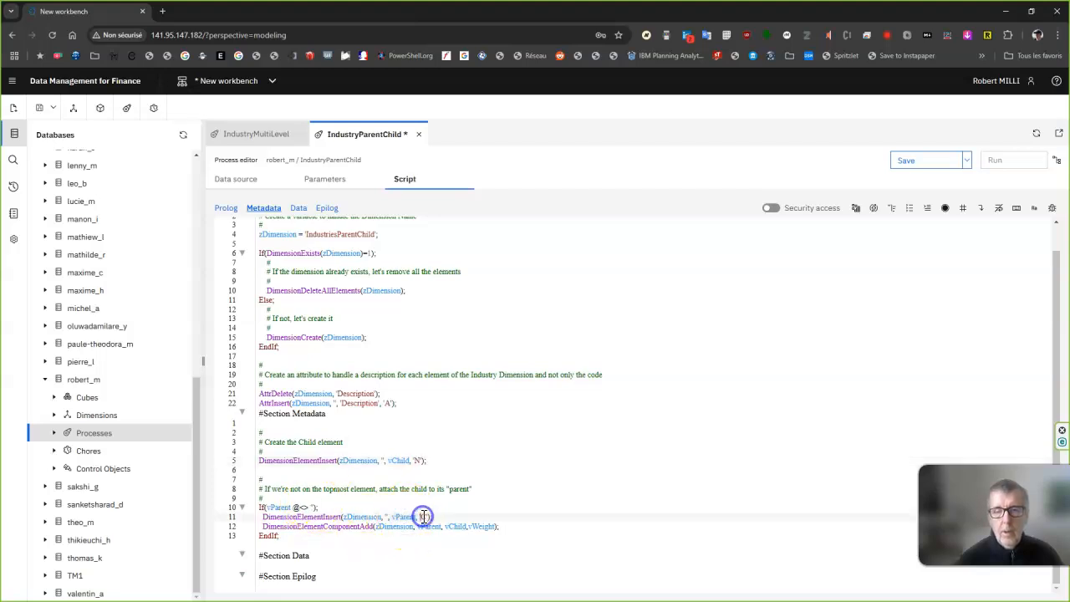
{"action": "type", "text": "C"}
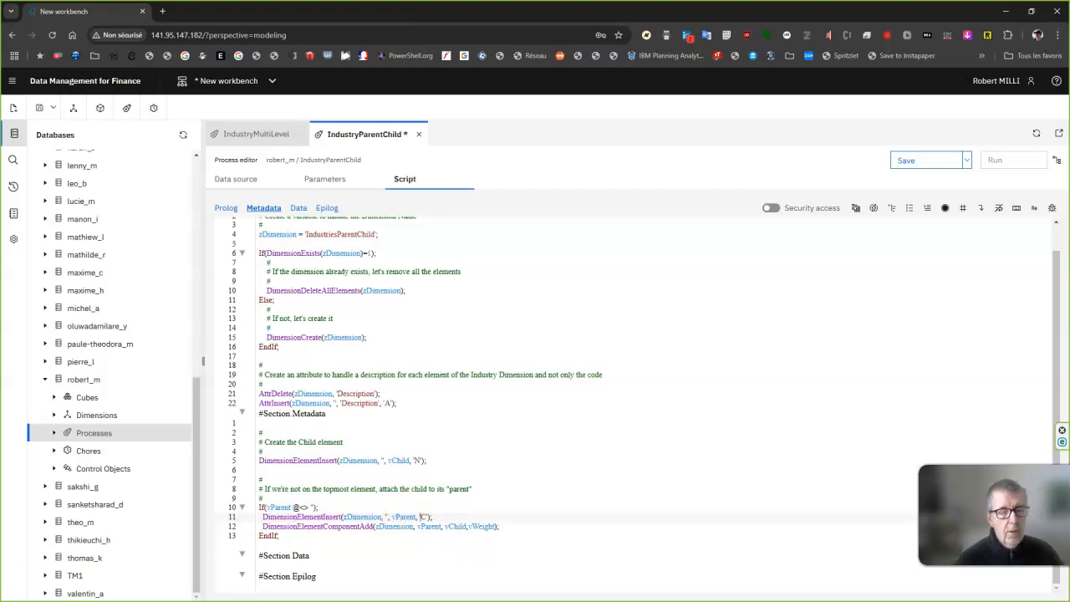
Paste the Data script that fills each child's Description from vAttribute using AttrPutS, and save and run the process.
{"action": "left_click", "coordinate": [270, 567]}
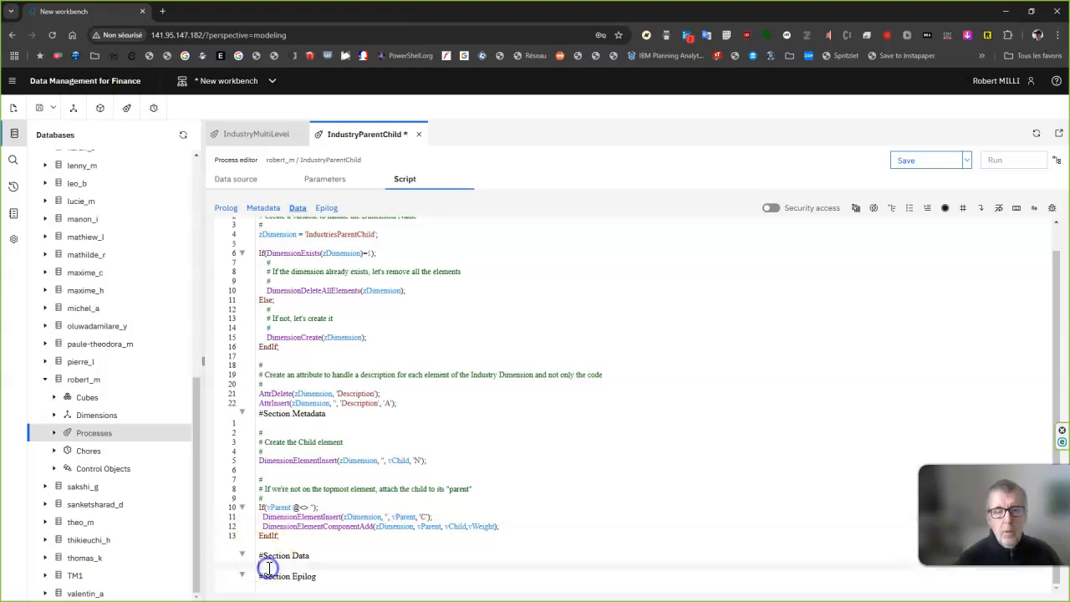
{"action": "type", "text": "# # Set the description for the child # AttrPutS(vAttribute, zDimension, vChild, 'Description');"}
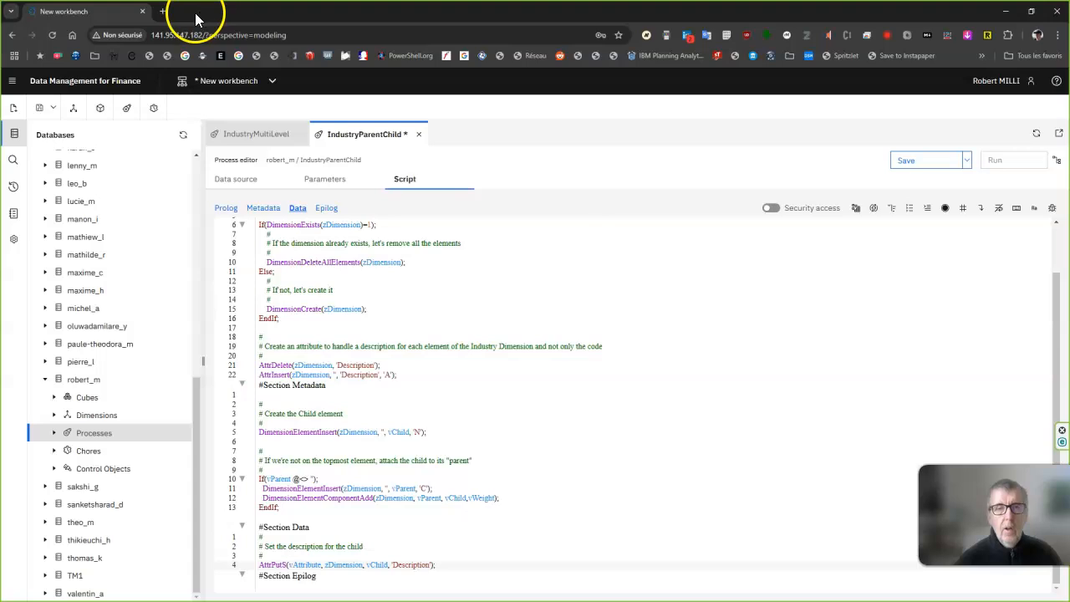
{"action": "left_click", "coordinate": [898, 165]}
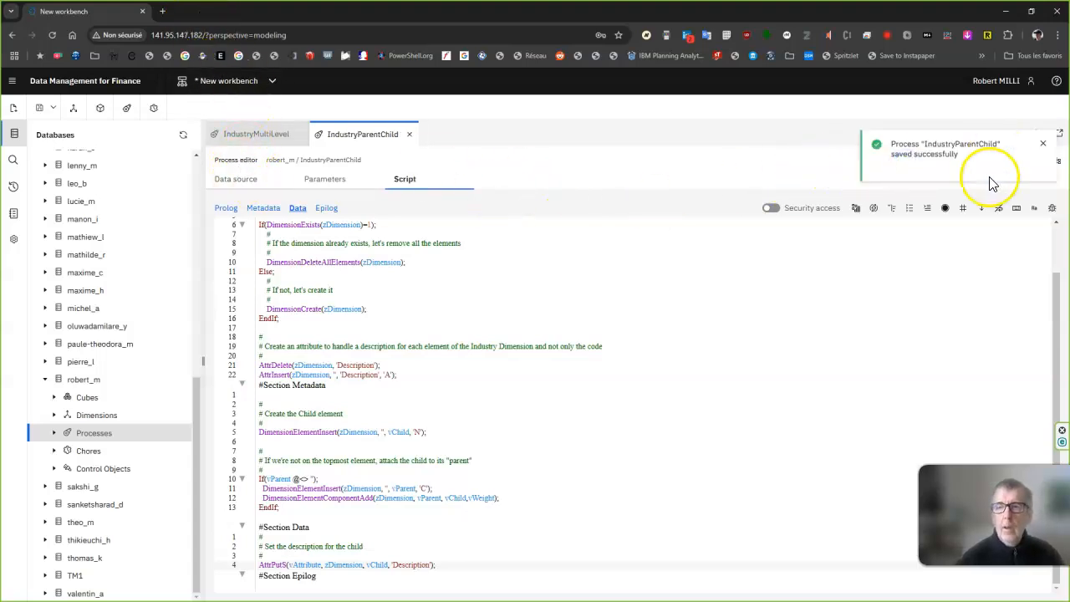
{"action": "left_click", "coordinate": [1043, 147]}
{"action": "left_click", "coordinate": [1028, 161]}
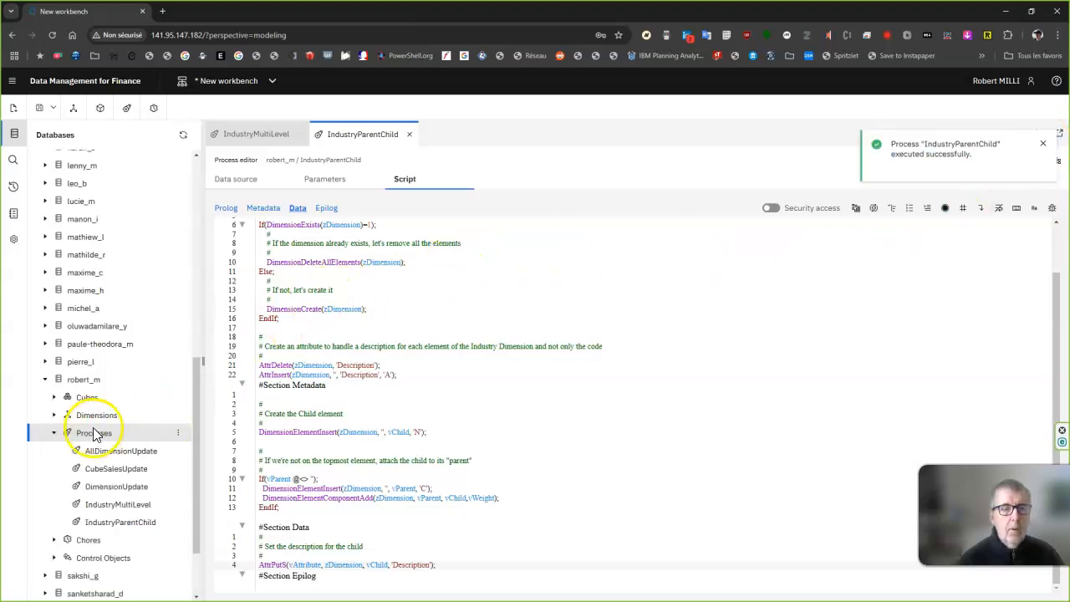
Refresh the Databases tree and list the dimensions of the signed-in user's database again.
{"action": "left_click", "coordinate": [54, 415]}
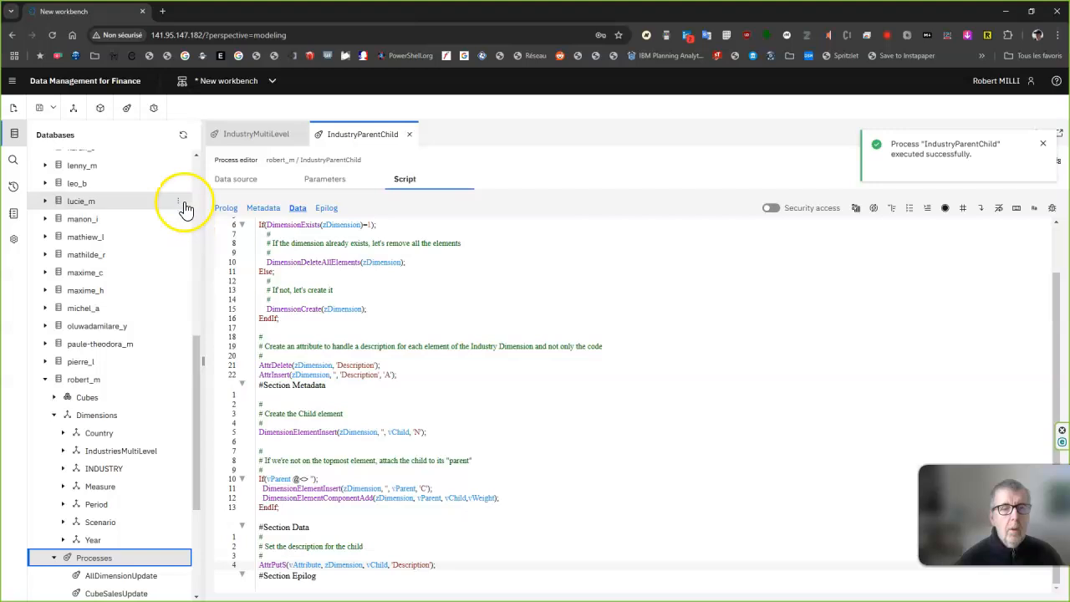
{"action": "left_click", "coordinate": [184, 137]}
{"action": "scroll", "coordinate": [110, 375], "scroll_direction": "down", "scroll_amount": 10}
{"action": "scroll", "coordinate": [59, 468], "scroll_direction": "down", "scroll_amount": 2}
{"action": "left_click", "coordinate": [53, 416]}
{"action": "scroll", "coordinate": [145, 436], "scroll_direction": "down", "scroll_amount": 3}
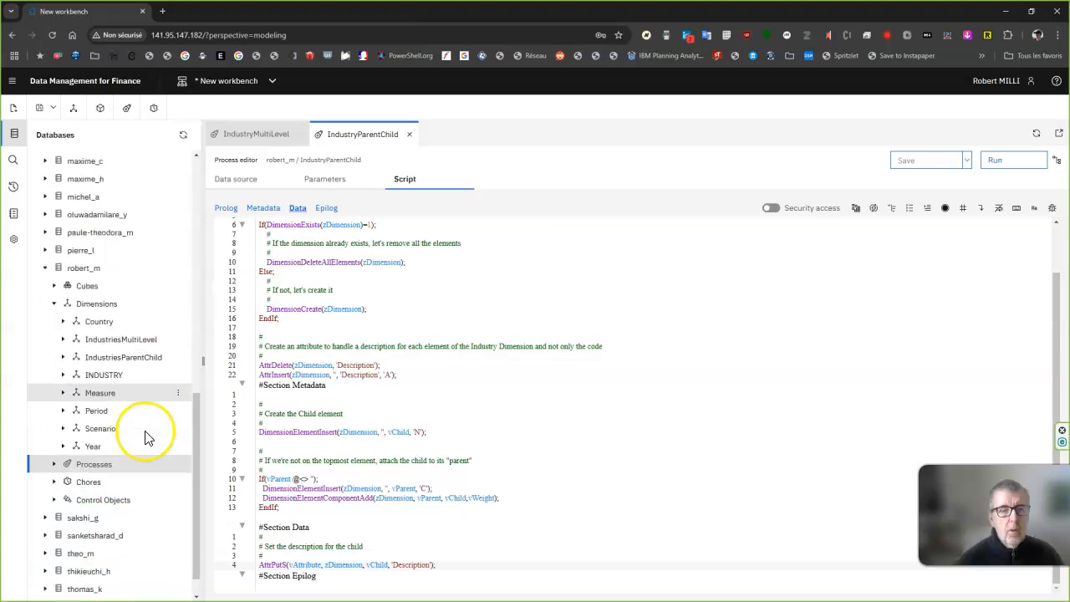
Open the IndustriesParentChild and IndustriesMultiLevel dimensions and show the attributes of each.
{"action": "left_click", "coordinate": [133, 357]}
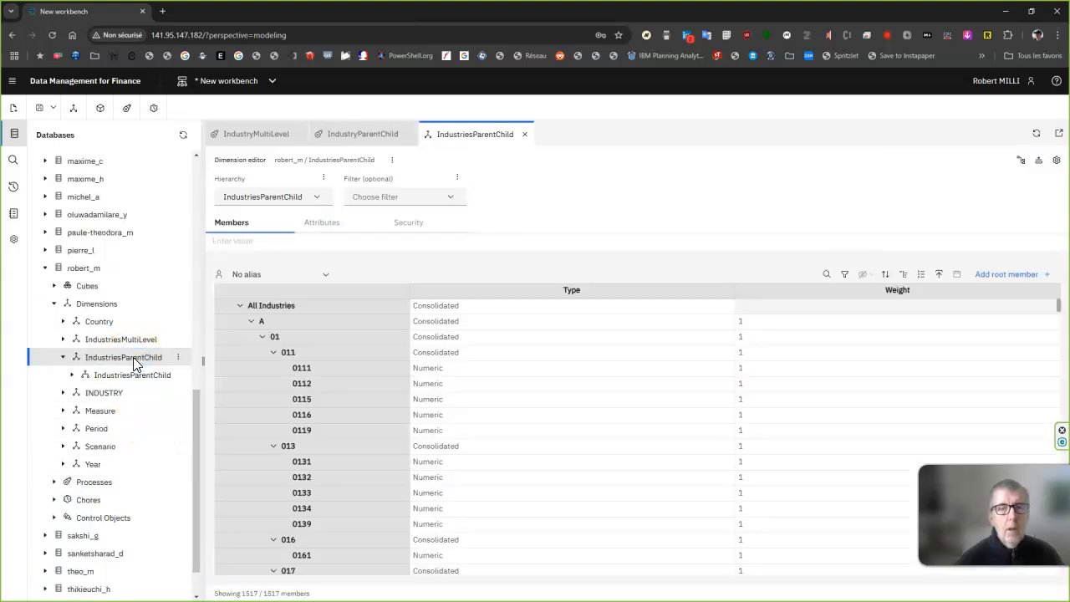
{"action": "left_click", "coordinate": [128, 341]}
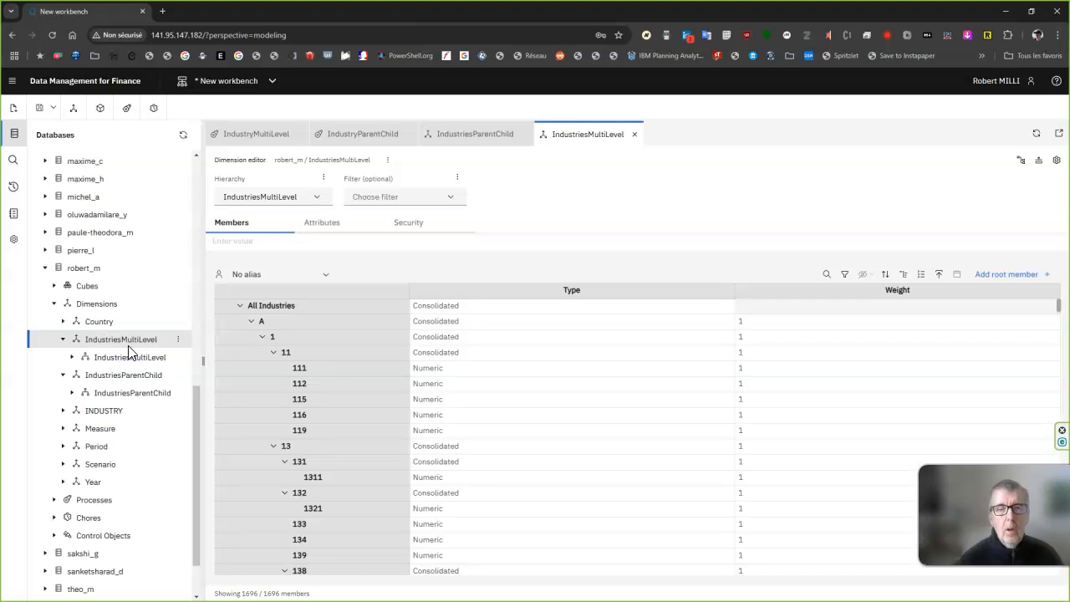
{"action": "left_click", "coordinate": [323, 224]}
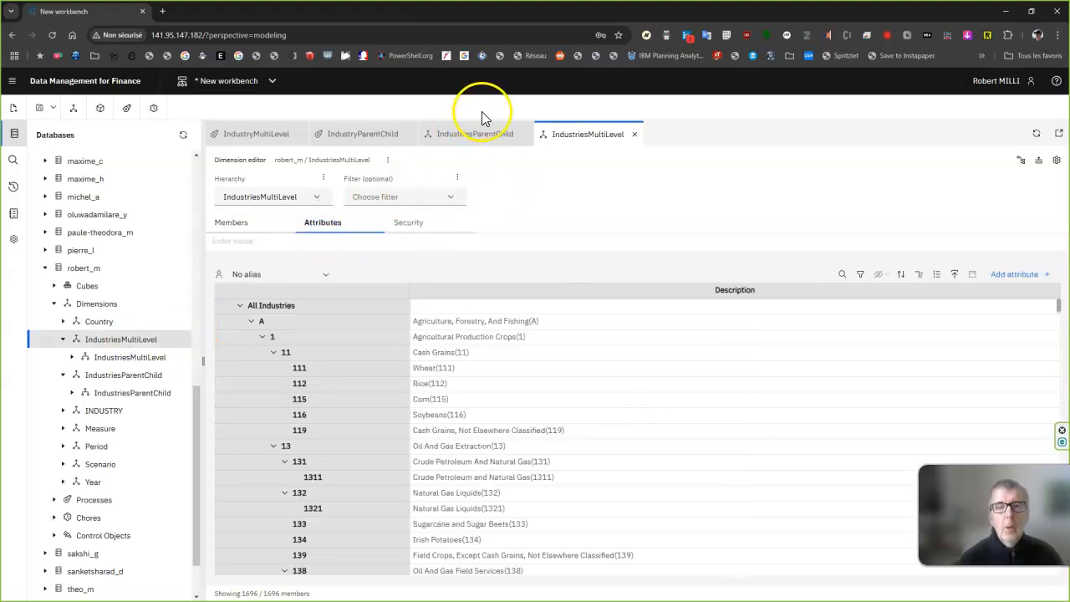
{"action": "left_click", "coordinate": [479, 132]}
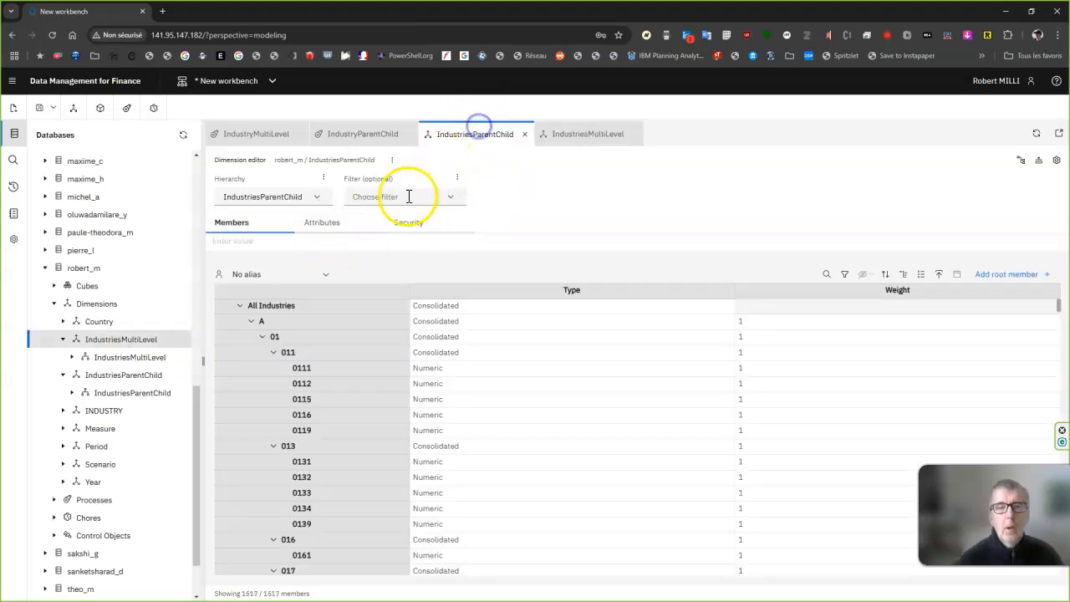
{"action": "left_click", "coordinate": [325, 224]}
Compare the member codes and Description attributes of IndustriesMultiLevel and IndustriesParentChild, and switch back to the presentation slide.
{"action": "left_click", "coordinate": [574, 134]}
{"action": "left_click", "coordinate": [479, 139]}
{"action": "left_click", "coordinate": [564, 133]}
{"action": "left_click", "coordinate": [470, 139]}
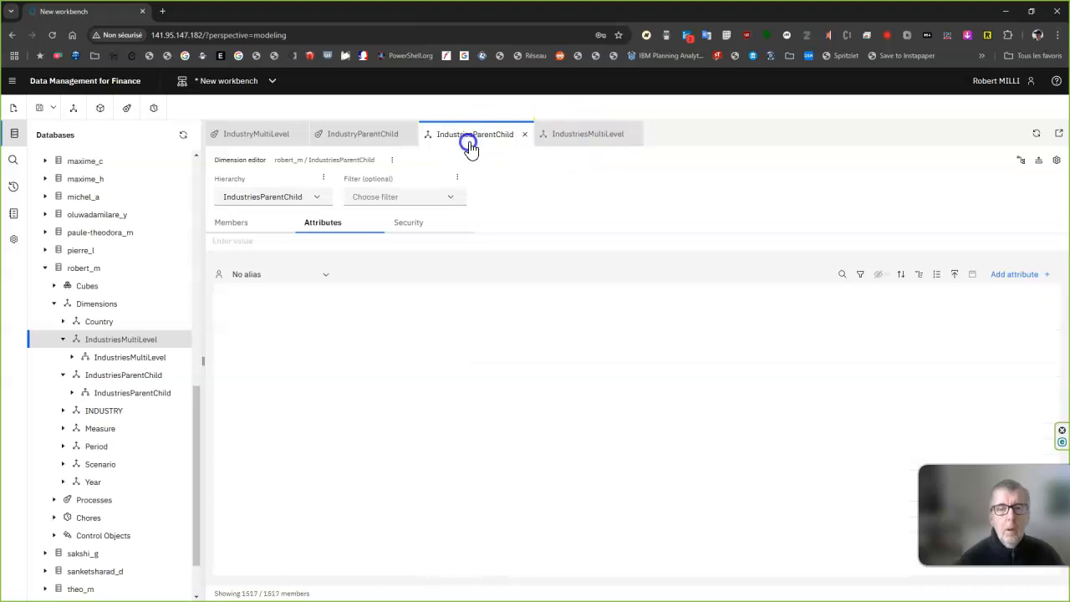
{"action": "left_click", "coordinate": [560, 136]}
{"action": "left_click", "coordinate": [468, 138]}
{"action": "left_click", "coordinate": [564, 136]}
{"action": "left_click", "coordinate": [478, 139]}
{"action": "left_click", "coordinate": [564, 138]}
{"action": "left_click", "coordinate": [472, 143]}
{"action": "left_click", "coordinate": [561, 138]}
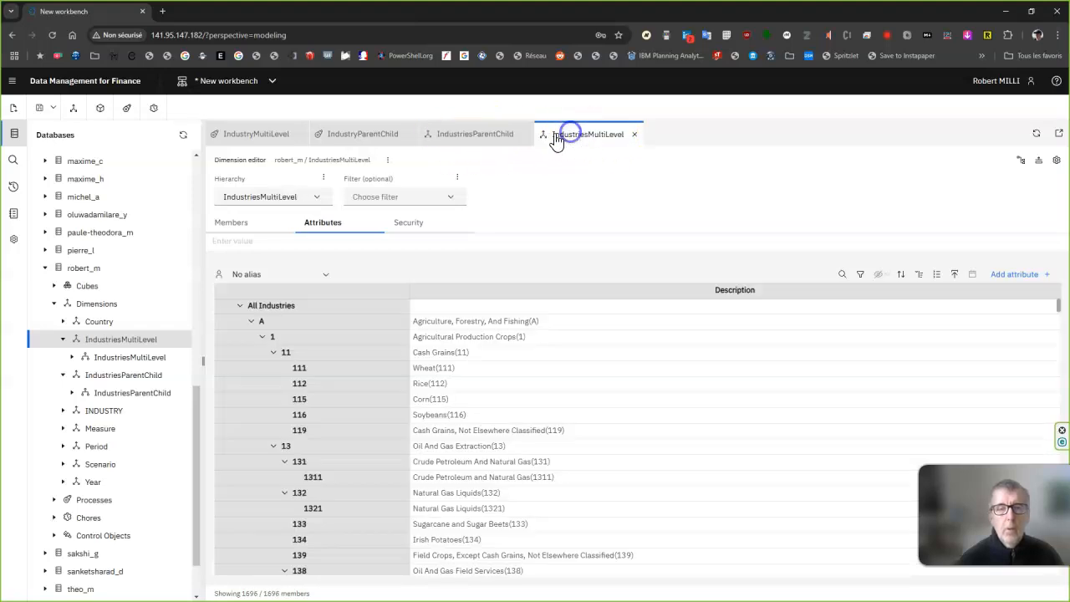
{"action": "left_click", "coordinate": [447, 149]}
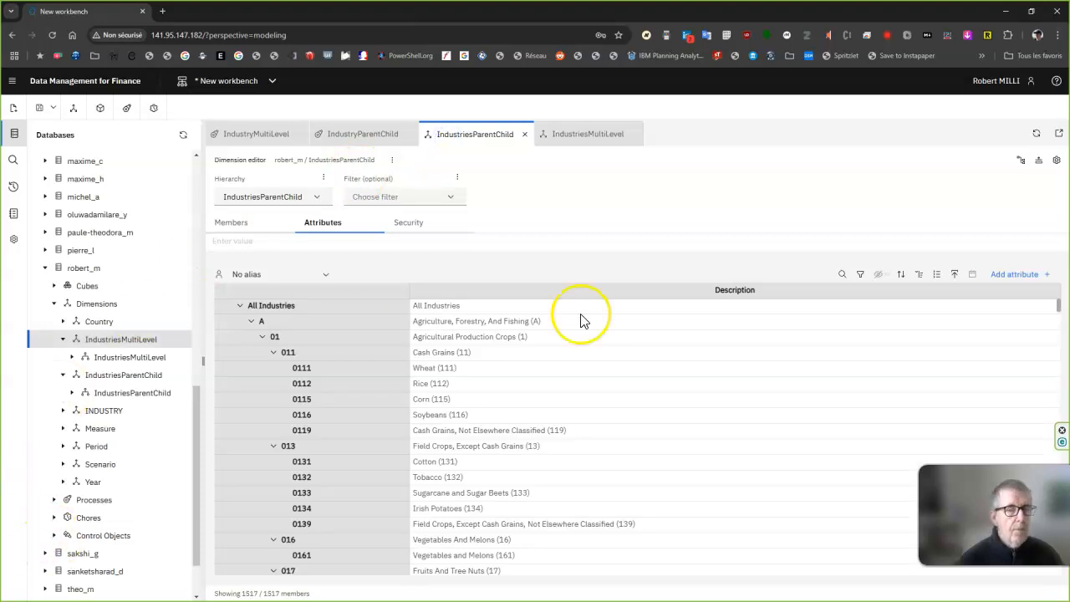
{"action": "key", "text": "alt+Tab"}
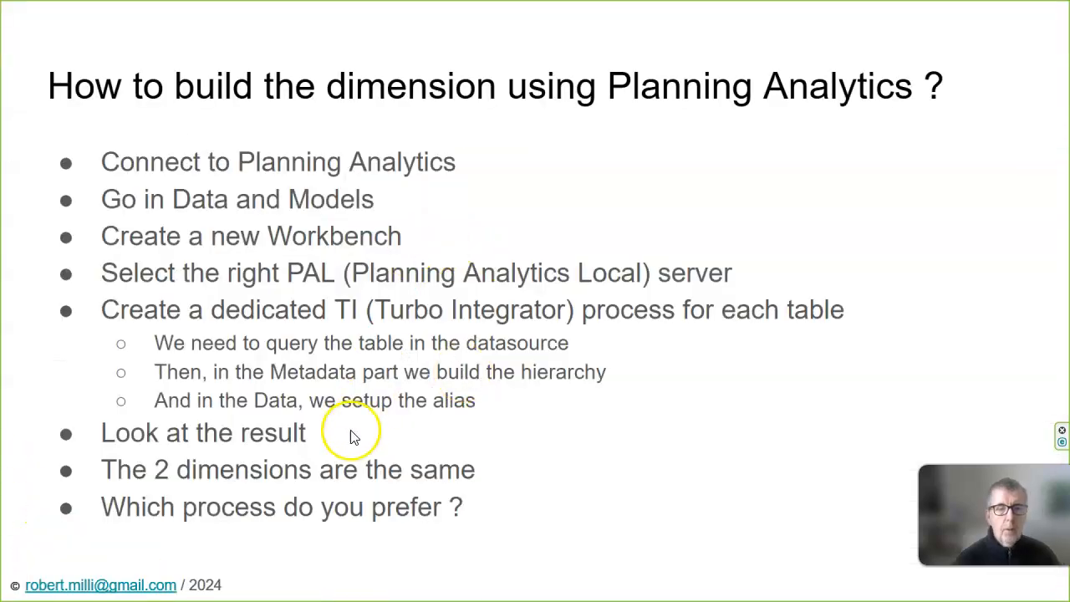